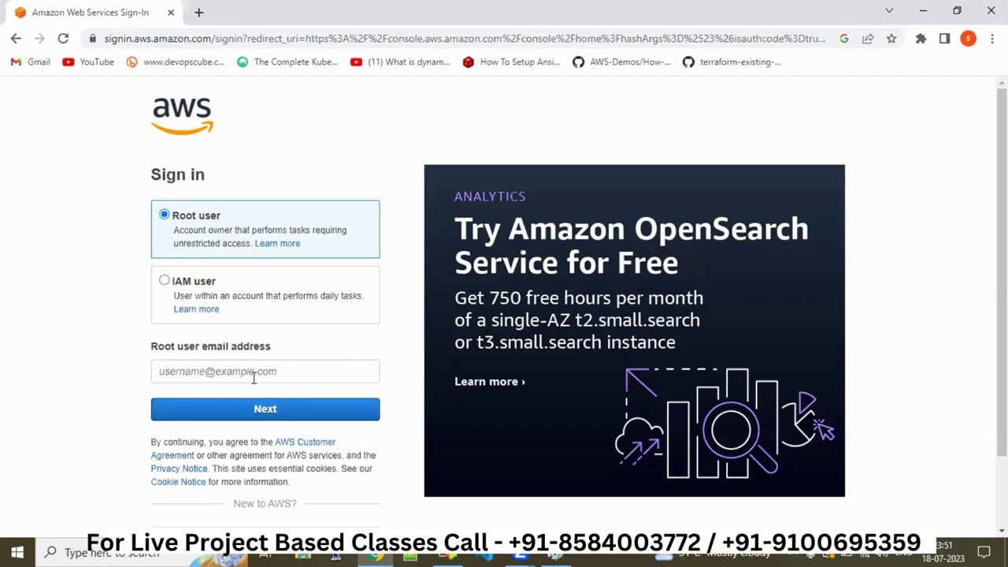
- Sign in to AWS as the root user with the saved root email address and the account password
left_click(254, 379)
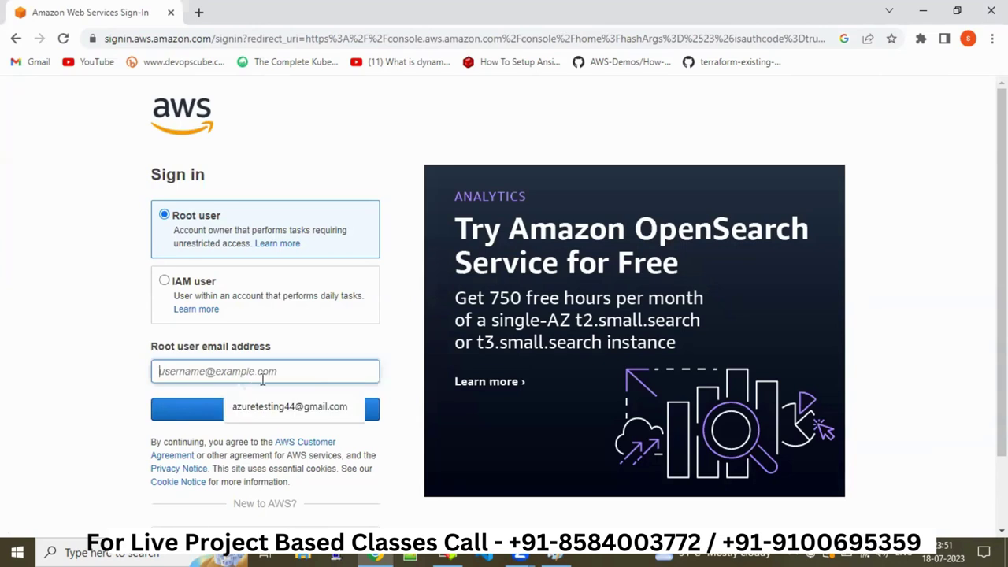
left_click(315, 408)
left_click(258, 417)
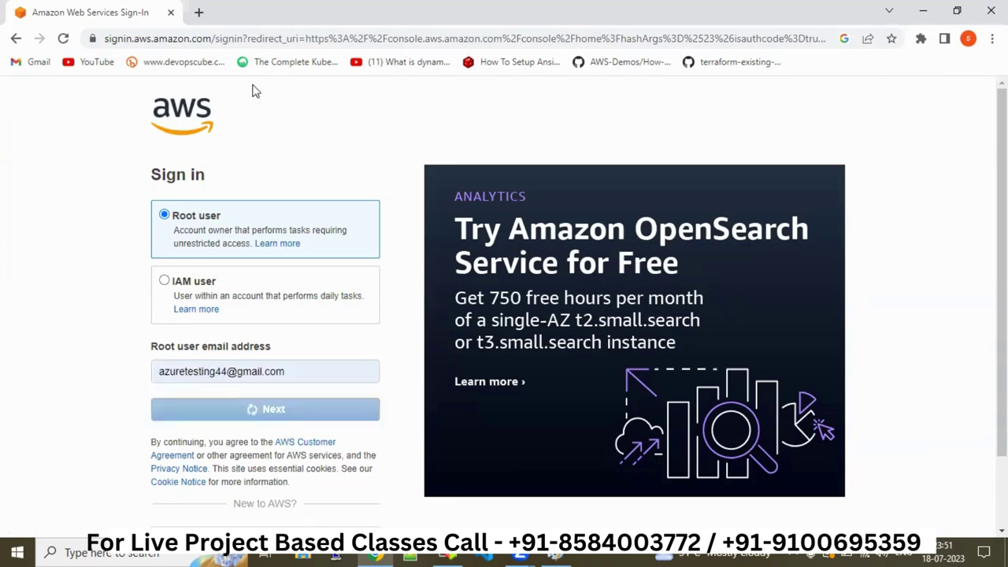
left_click(235, 270)
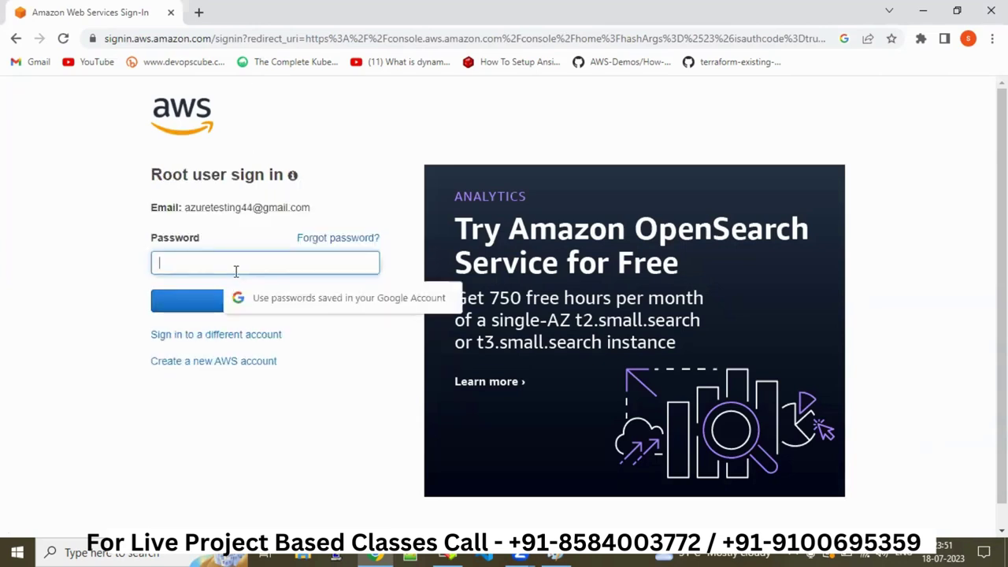
type("***********")
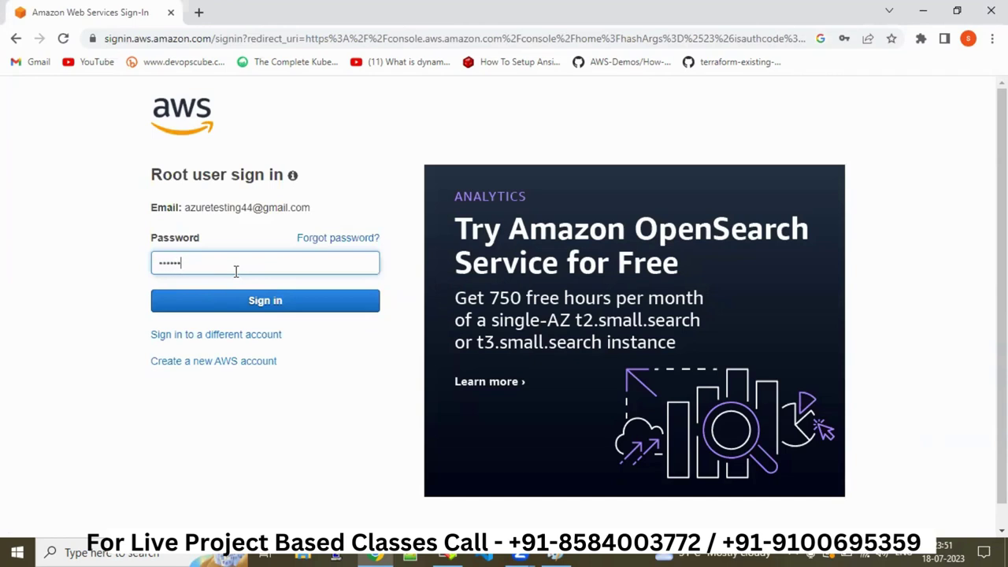
key("Return")
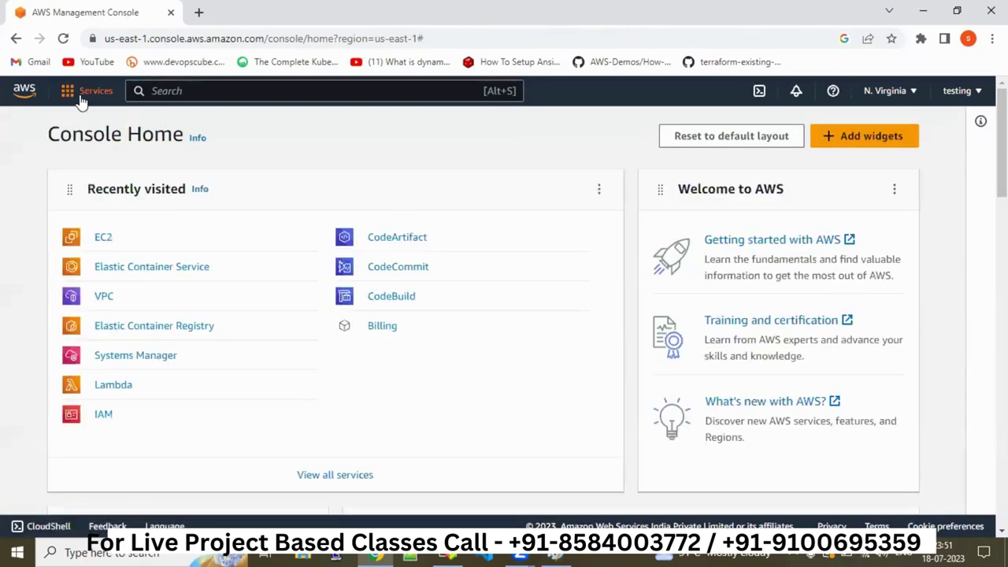
- Open the EC2 dashboard from the Compute services and view the list of available regions
left_click(81, 96)
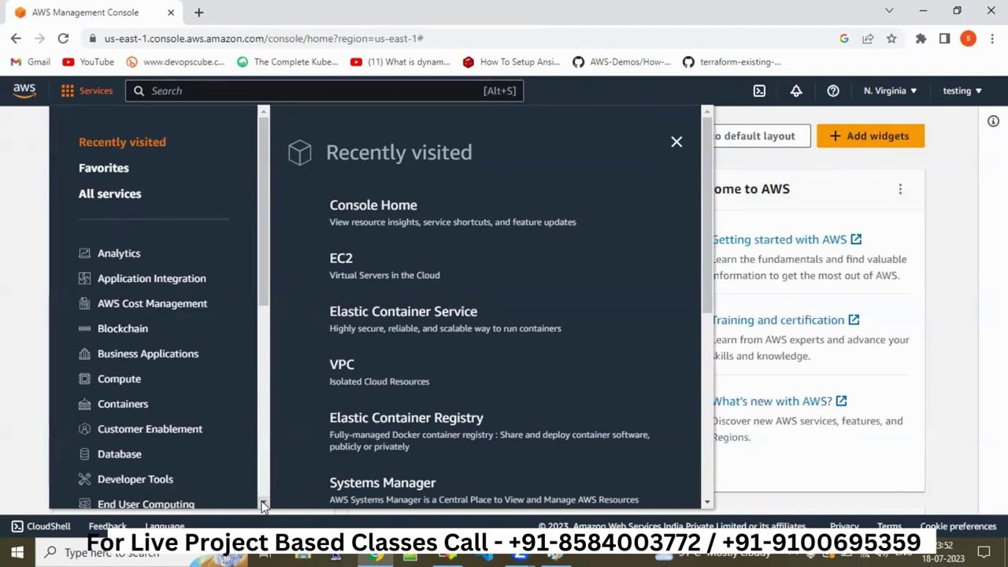
scroll(264, 507, "down", 3)
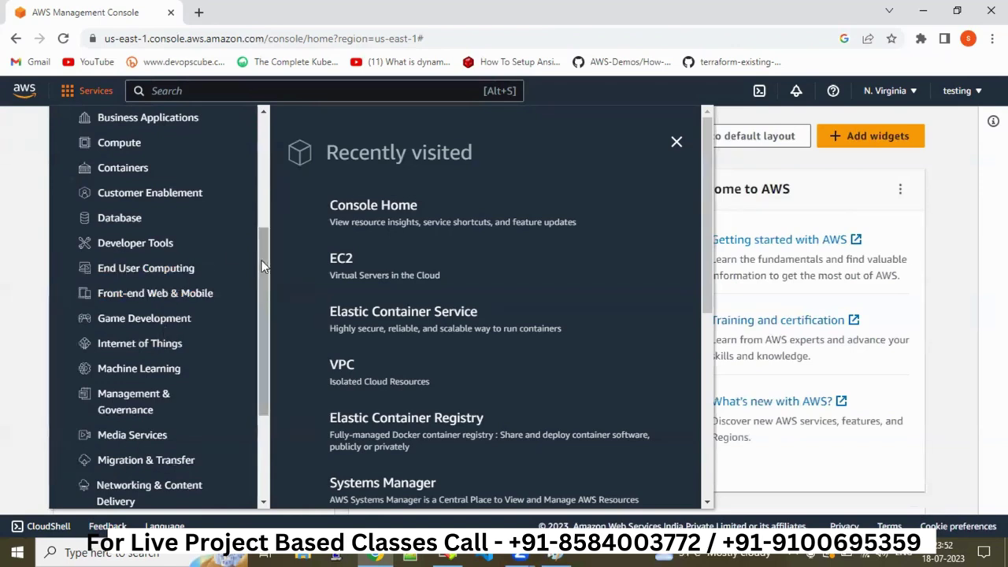
left_click_drag(264, 264, 252, 182)
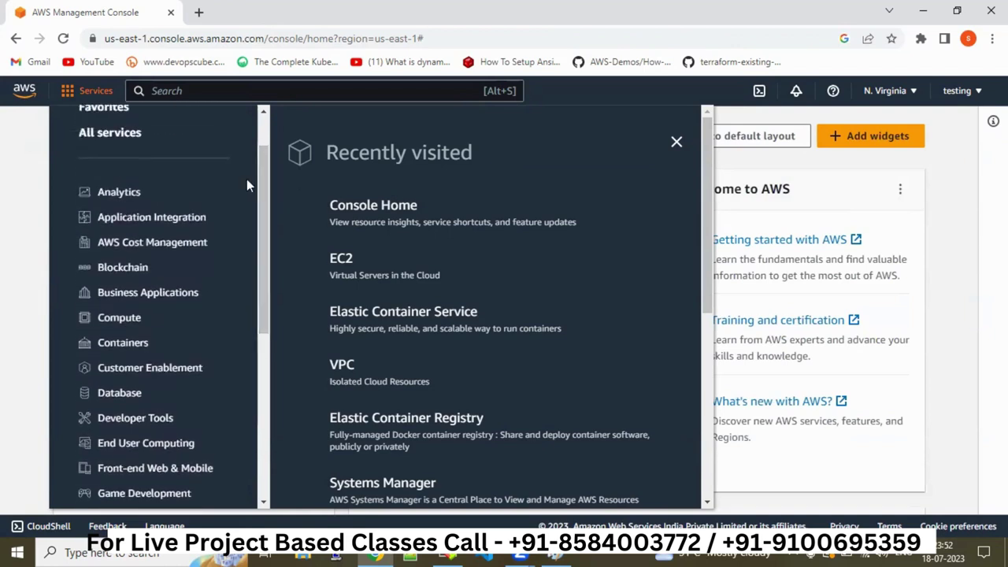
left_click(111, 319)
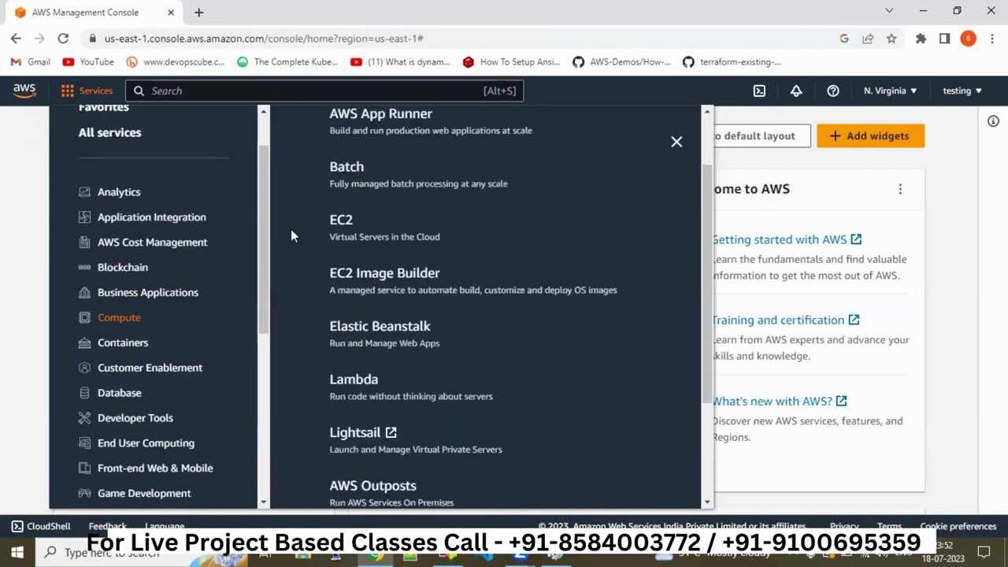
left_click(334, 230)
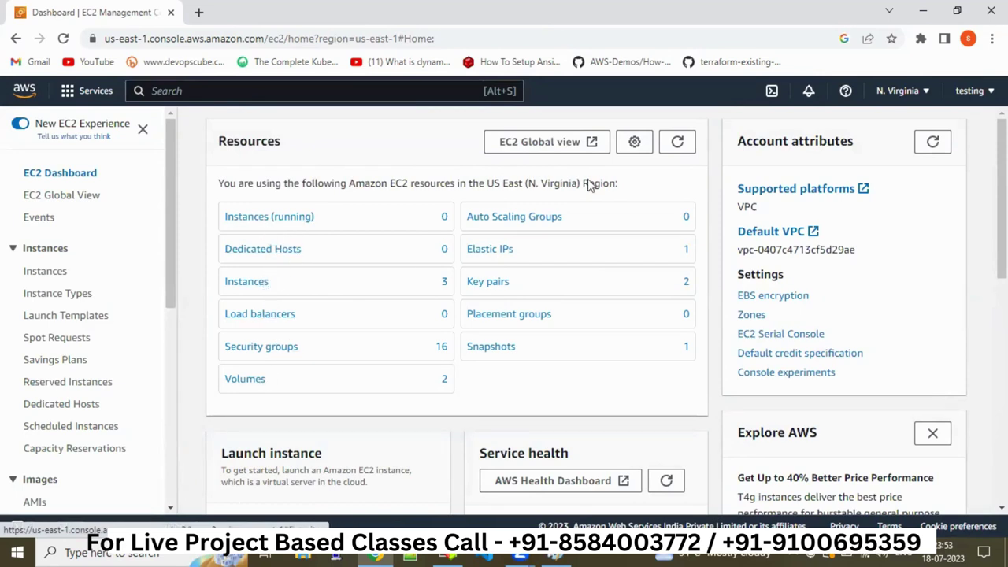
left_click(924, 96)
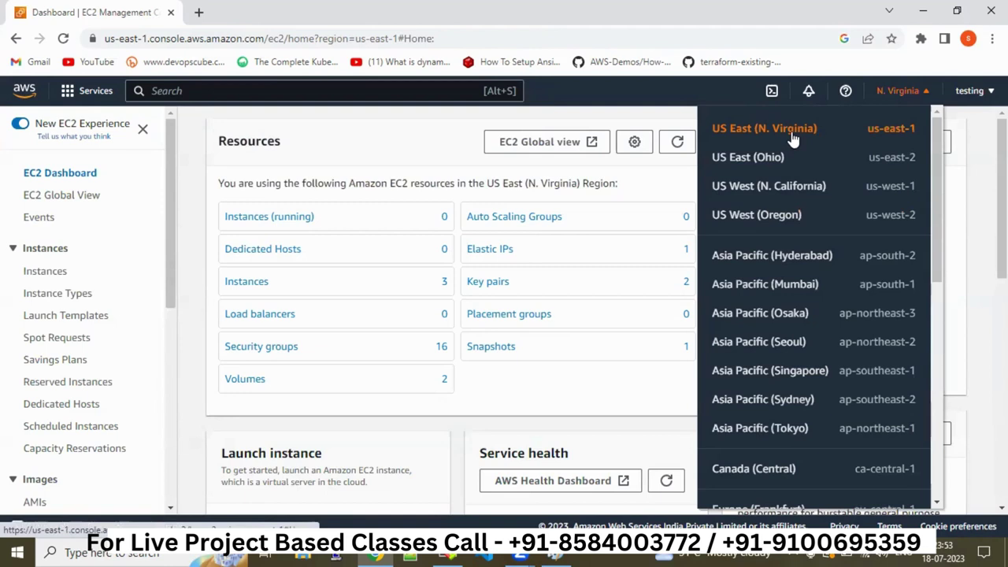
left_click(331, 141)
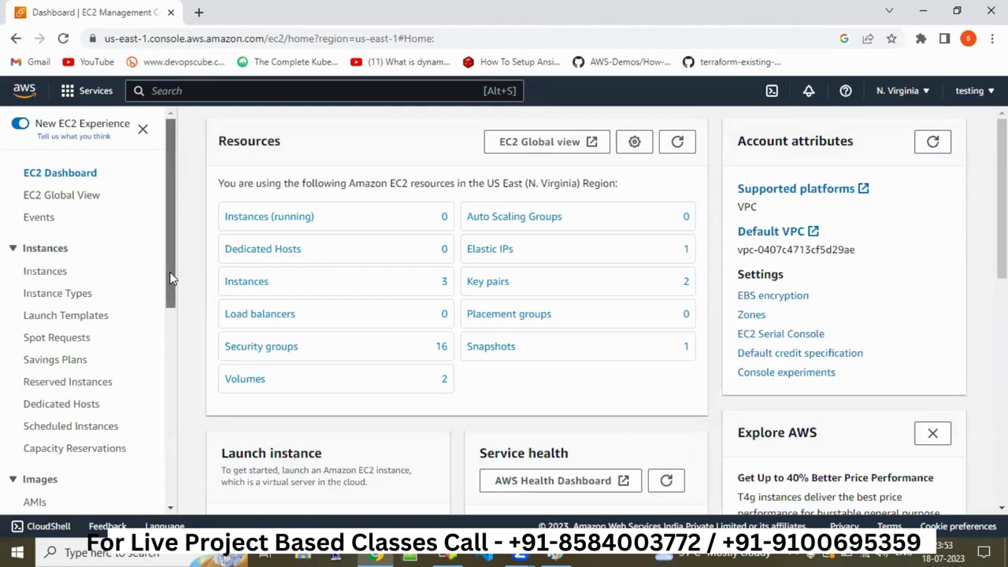
- Review the EC2 navigation sections and collapse Instances, Images, Elastic Block Store, Network & Security, Load Balancing and Auto Scaling
left_click_drag(170, 271, 173, 243)
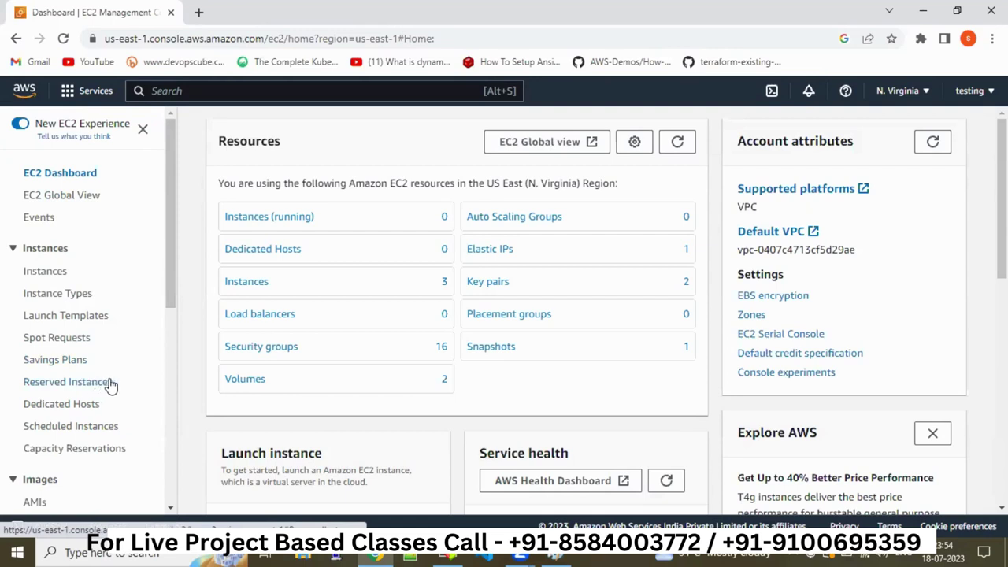
left_click(14, 250)
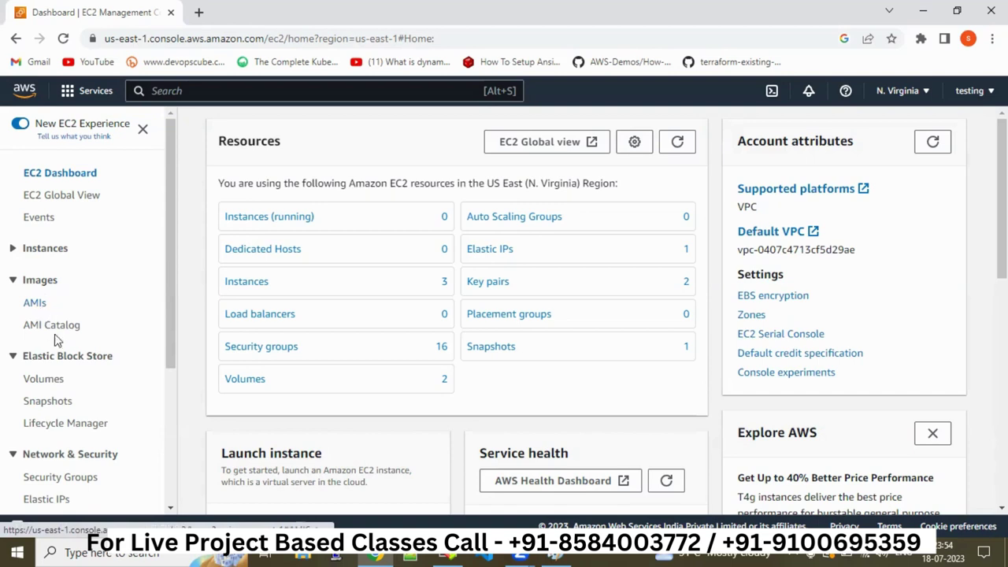
left_click(40, 284)
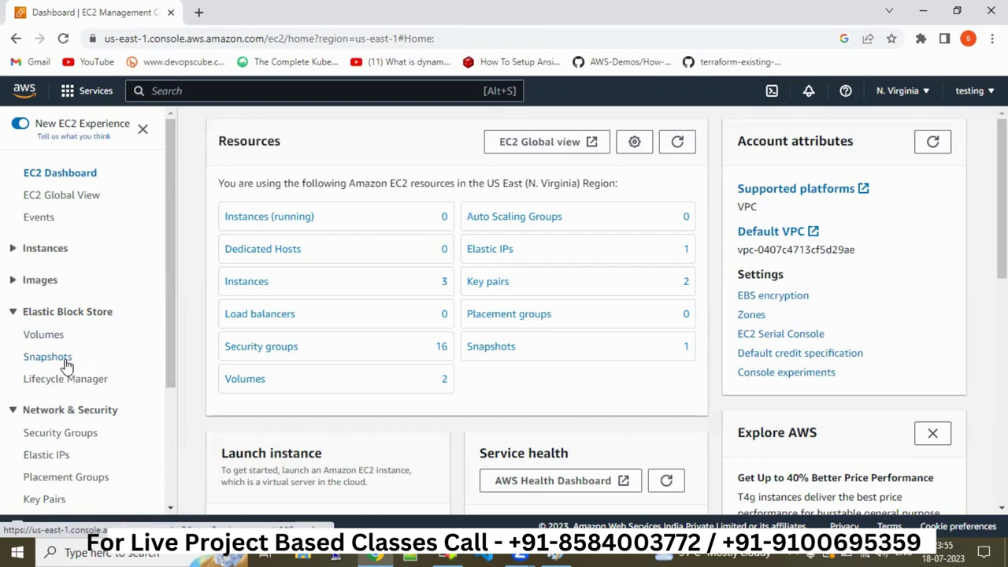
left_click(14, 312)
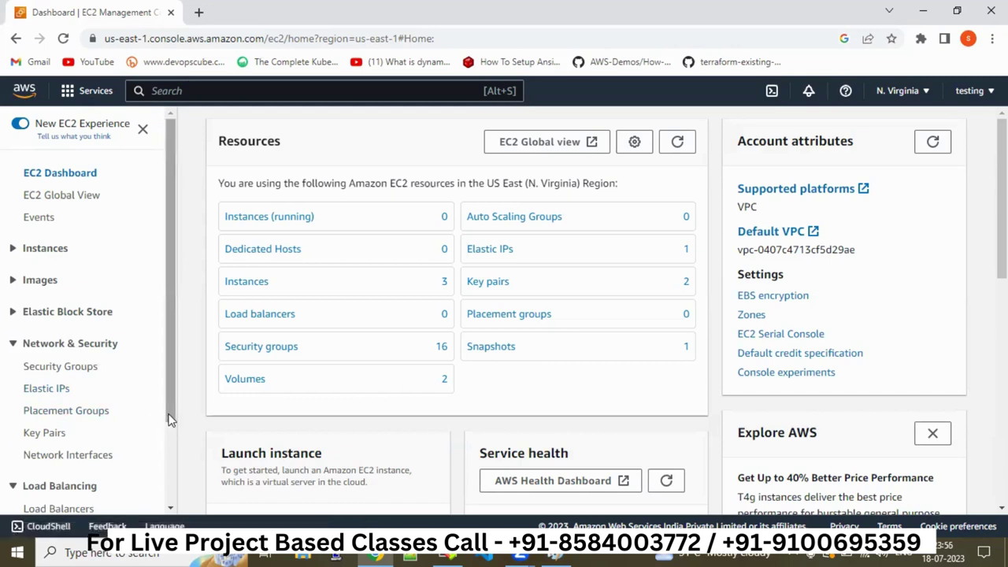
left_click_drag(167, 419, 171, 463)
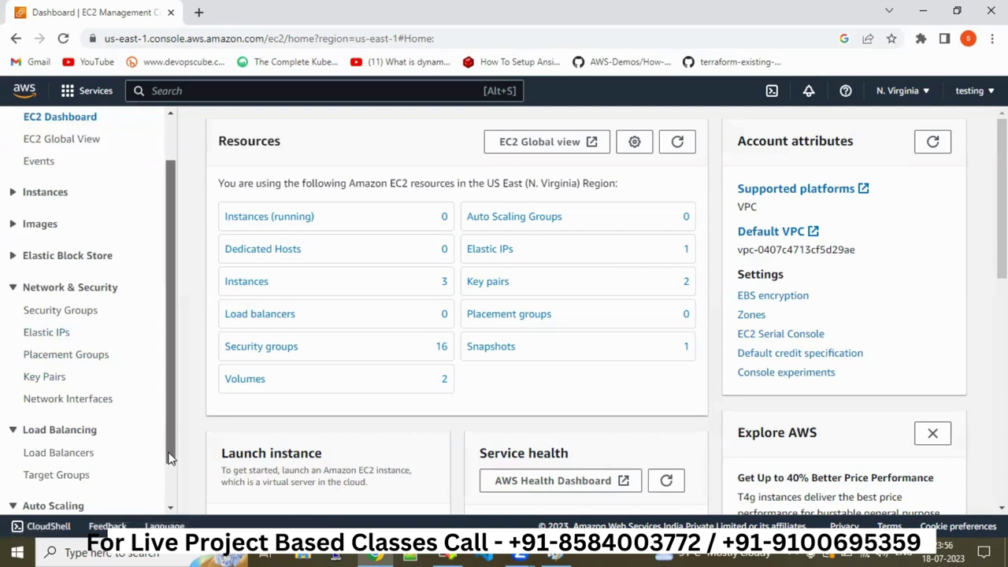
left_click_drag(172, 460, 175, 488)
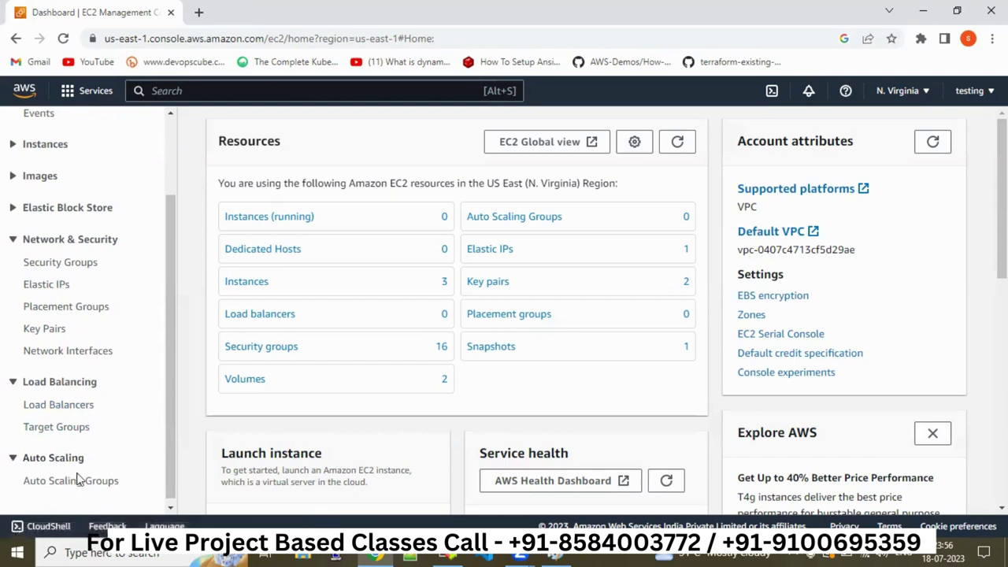
left_click(12, 457)
left_click(12, 404)
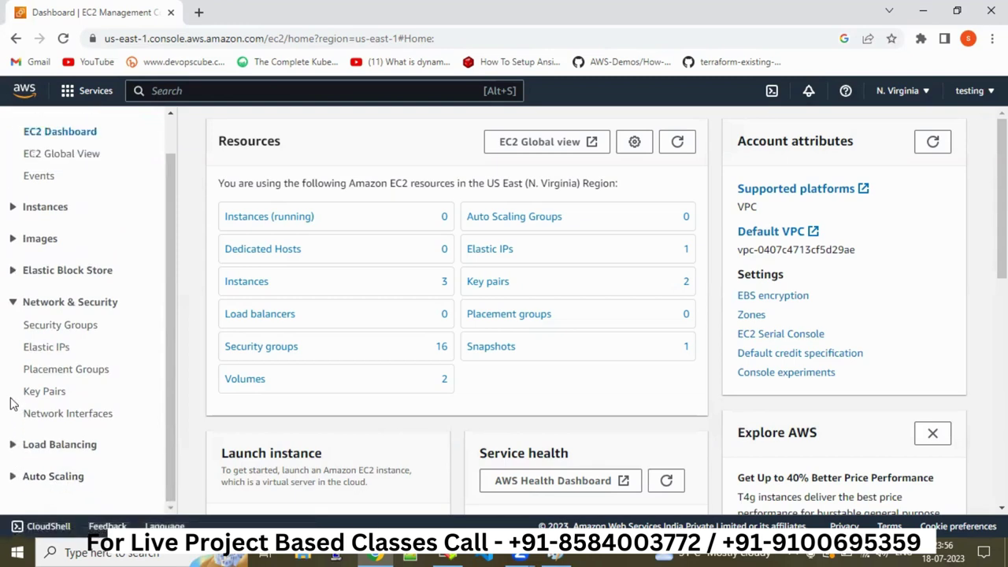
left_click(13, 304)
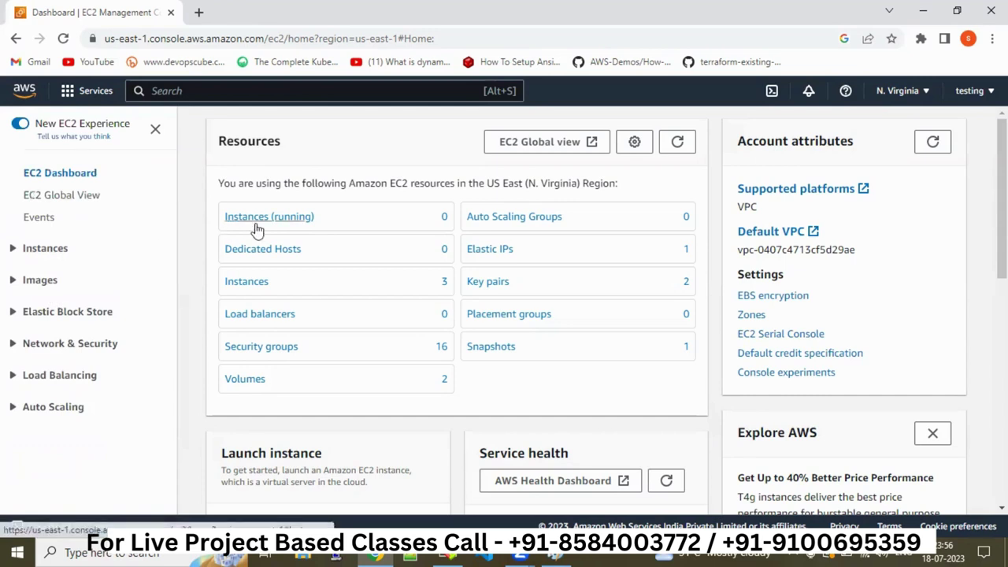
- Start launching a new instance from the running instances list and name it Web
left_click(256, 226)
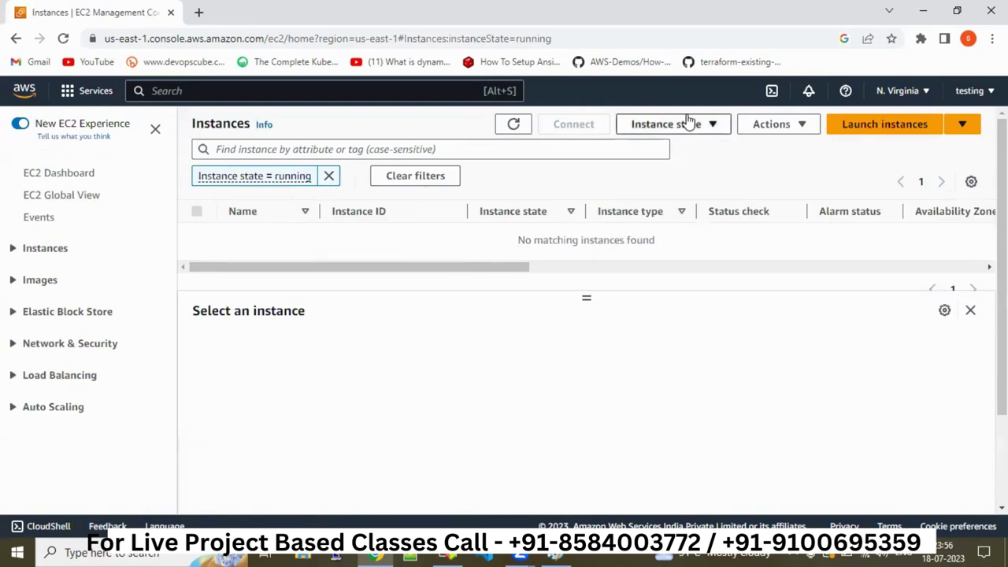
left_click(856, 131)
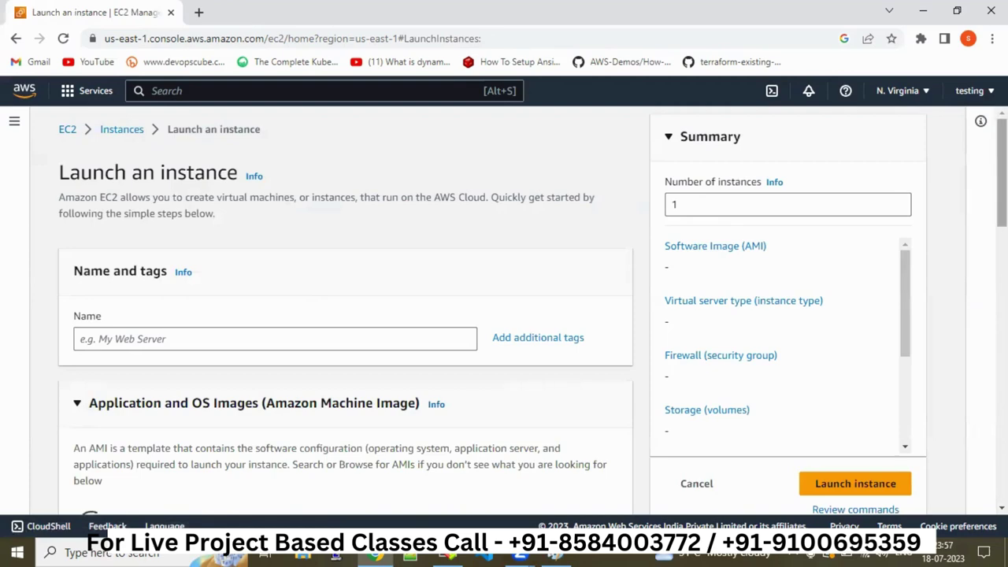
scroll(347, 315, "down", 5)
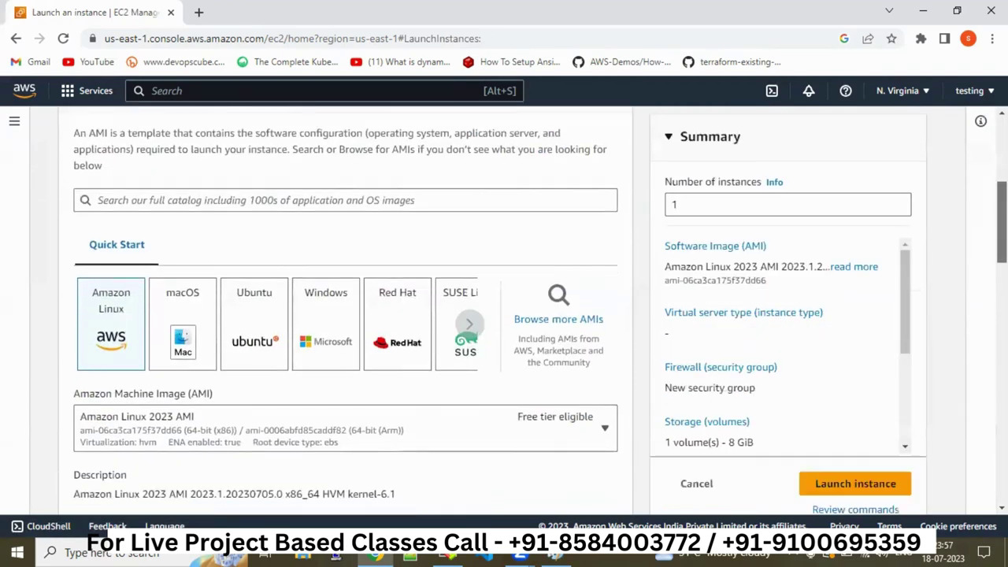
scroll(346, 315, "up", 3)
scroll(47, 343, "down", 1)
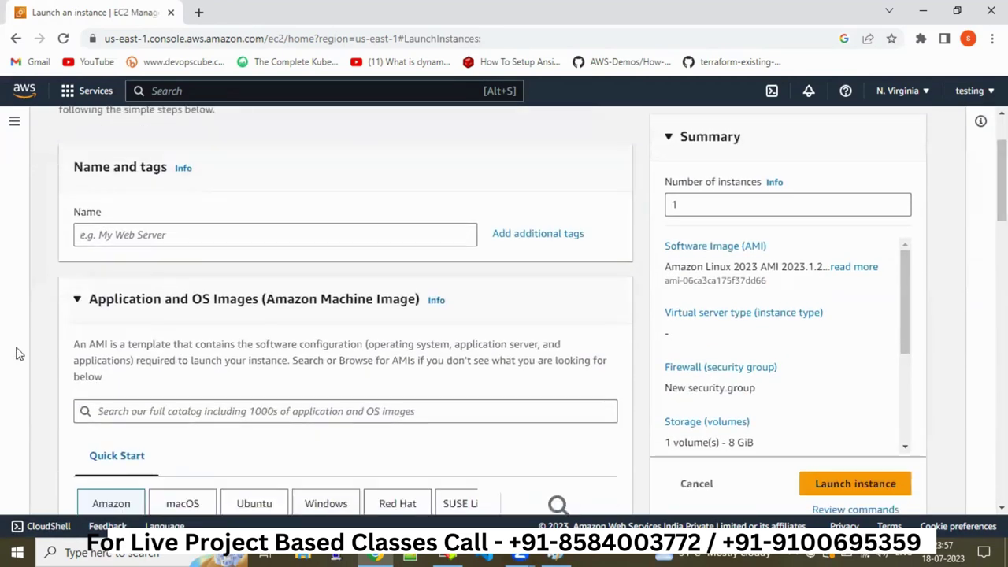
left_click(180, 242)
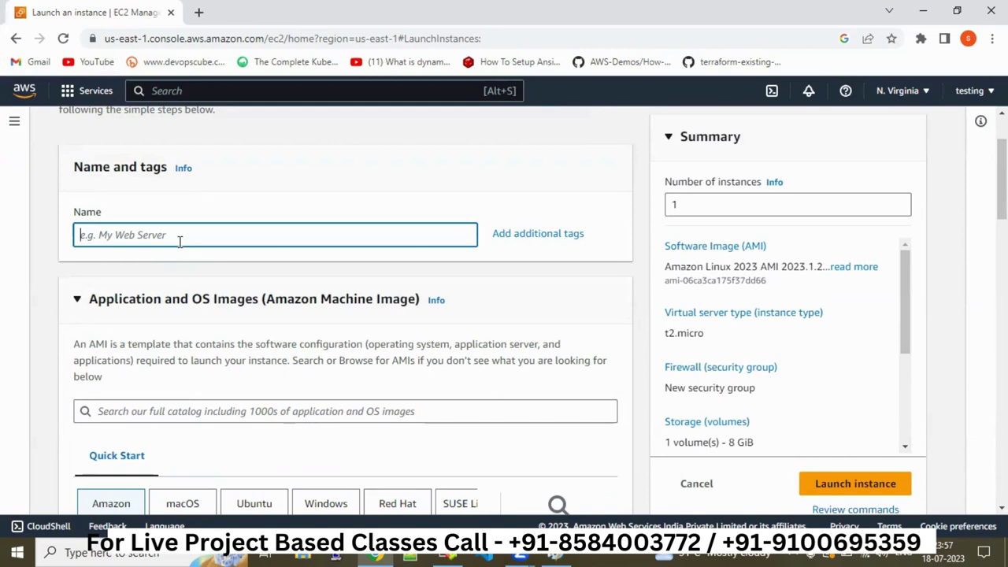
type("We")
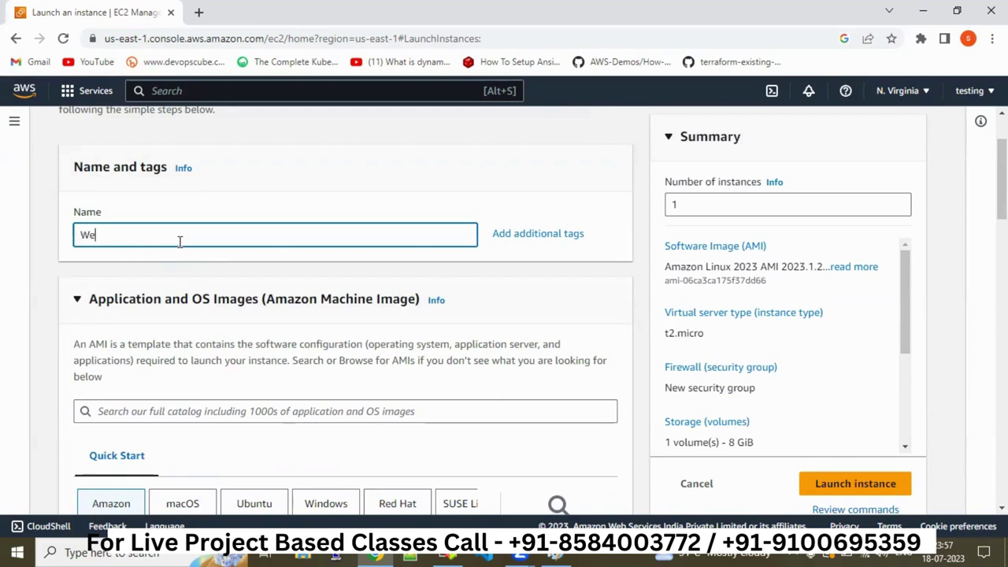
type("b")
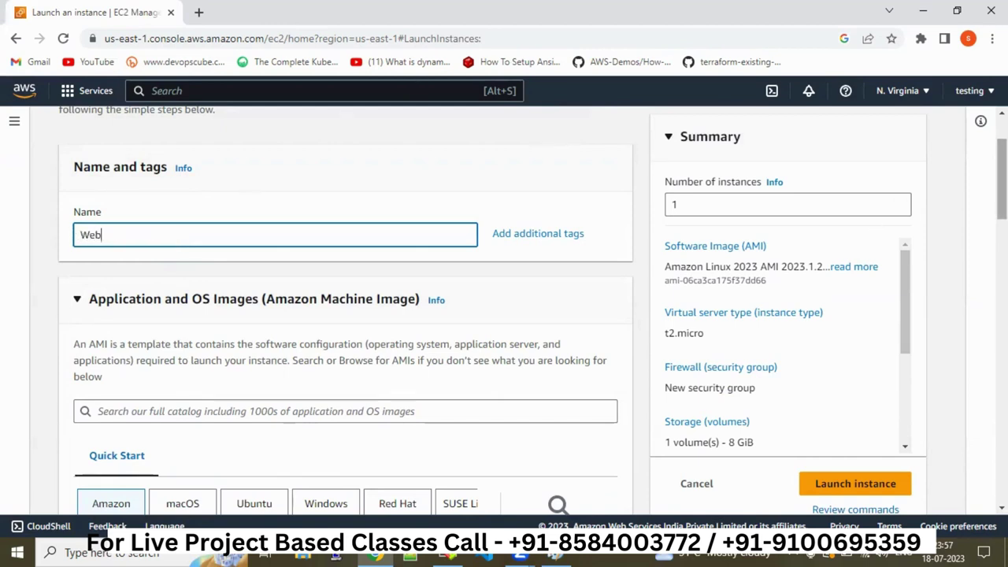
- Browse the Quick Start operating system images and choose Red Hat for the instance
scroll(346, 315, "down", 3)
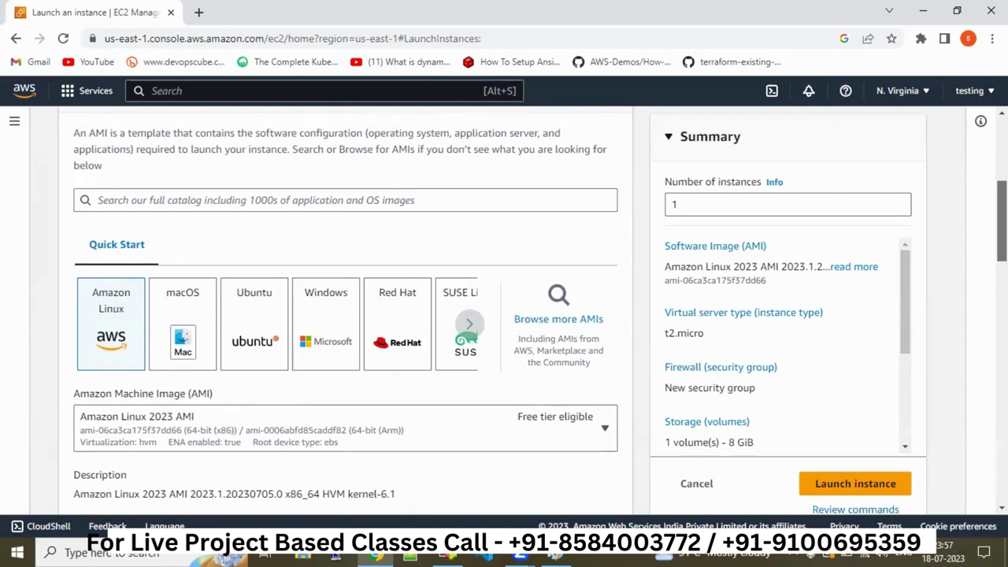
scroll(480, 259, "down", 1)
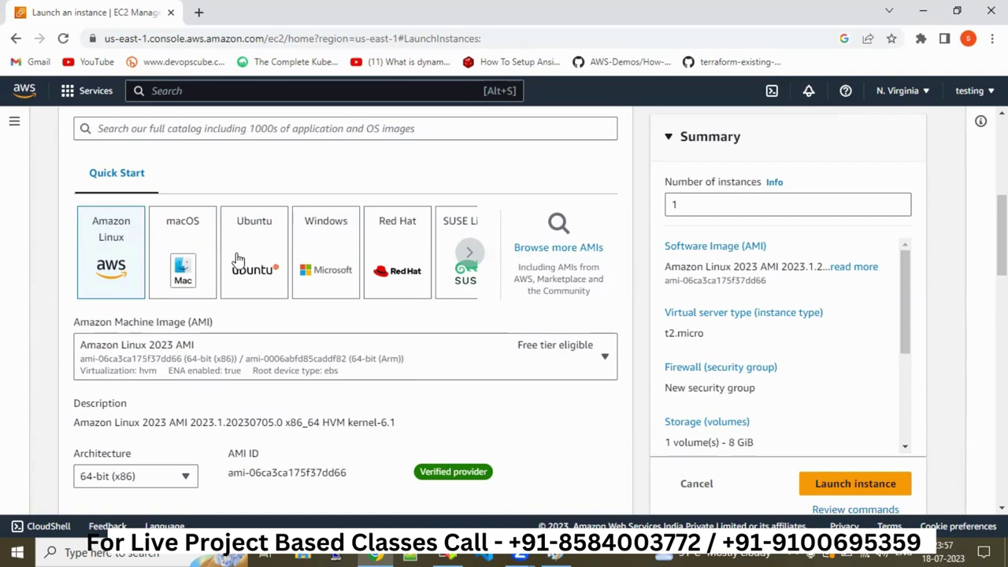
left_click(467, 253)
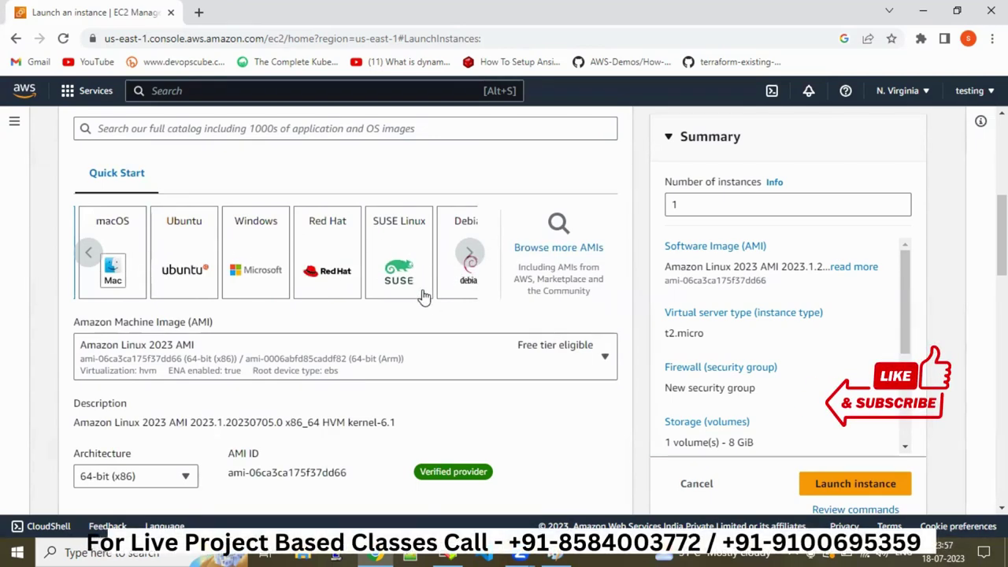
scroll(1003, 240, "down", 1)
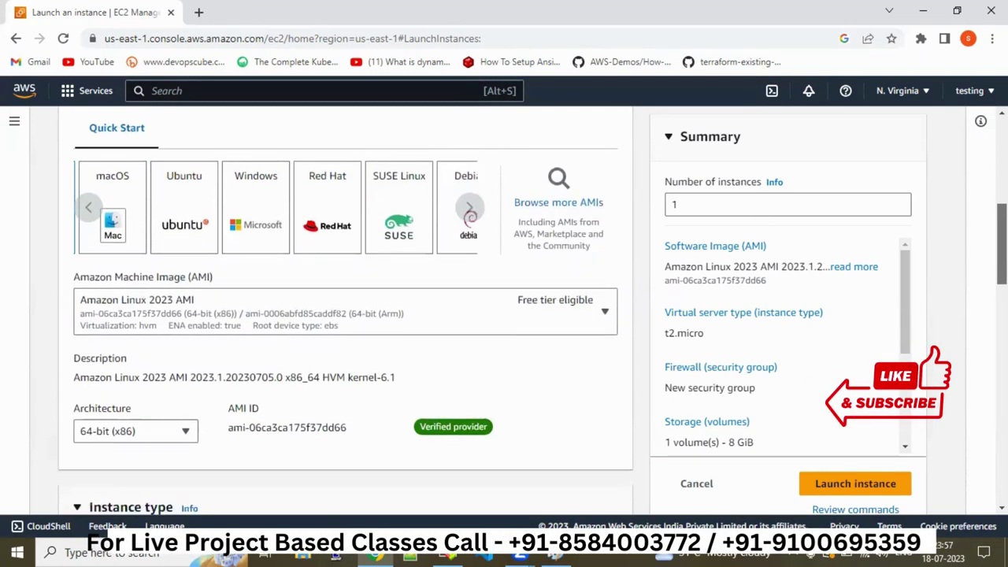
left_click(317, 217)
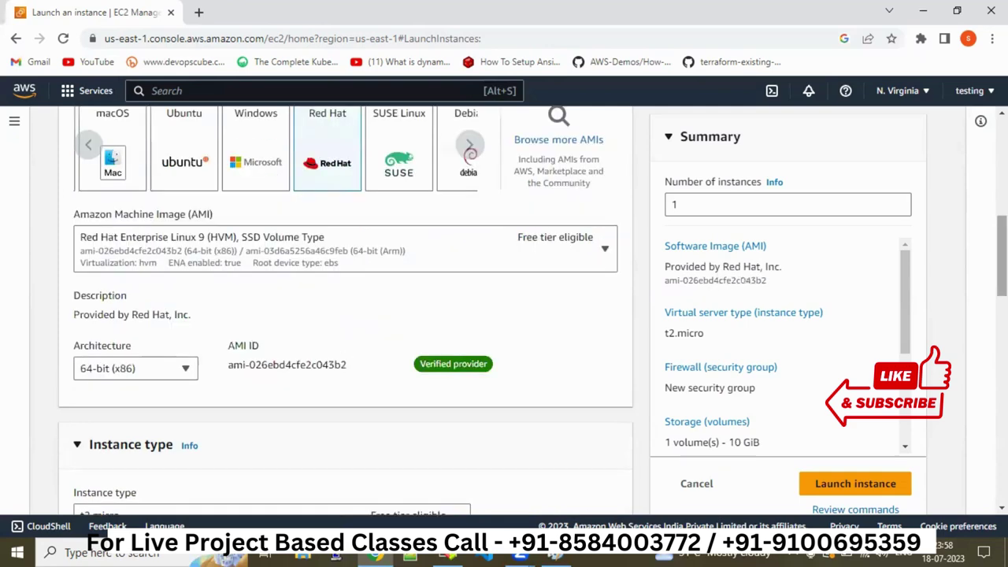
- Show the list of instance types available for the new instance
scroll(346, 315, "down", 3)
scroll(332, 280, "down", 1)
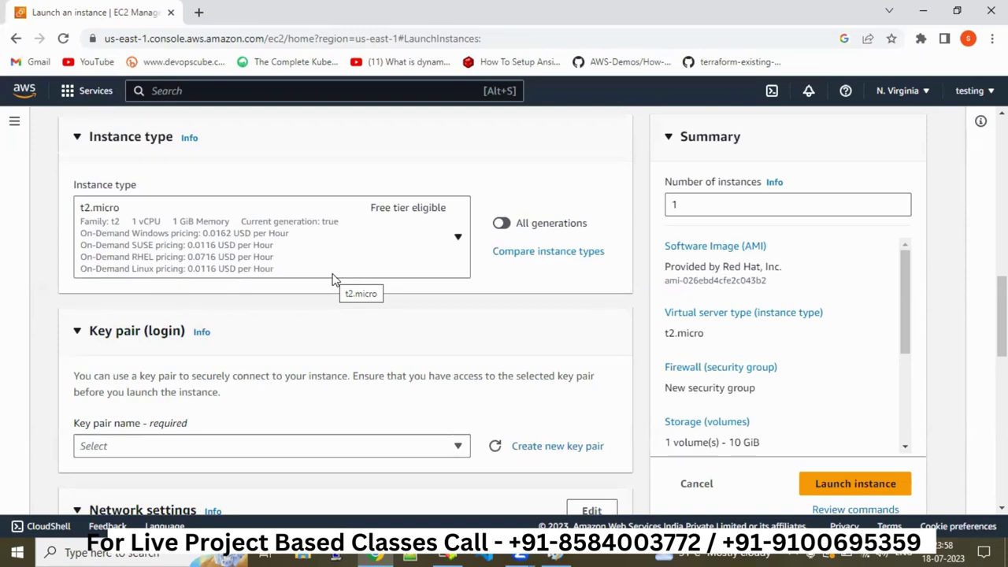
left_click(390, 257)
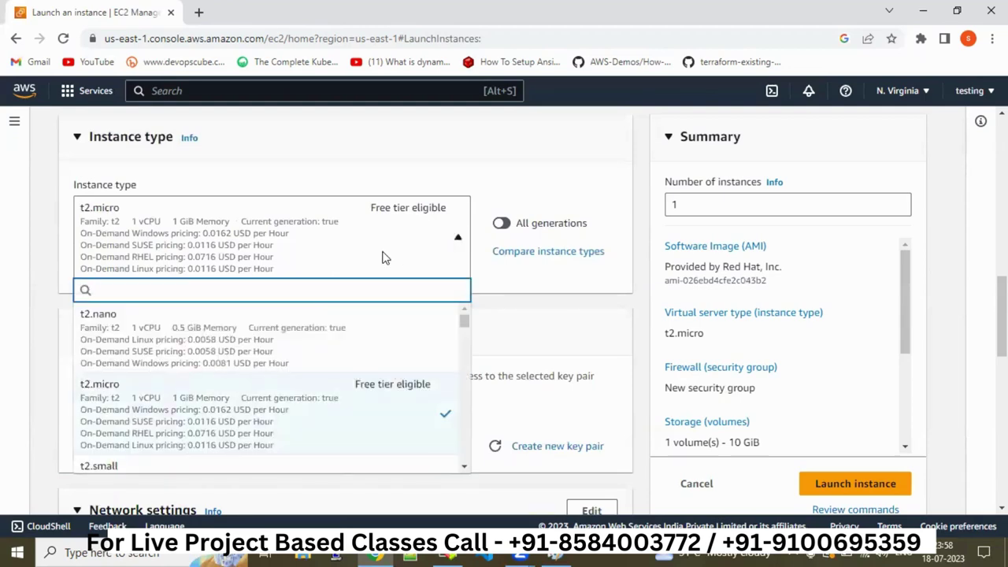
- Search the web for aws instance types in a new browser tab and open Amazon's EC2 Instance Types page
key("ctrl+t")
type("aws")
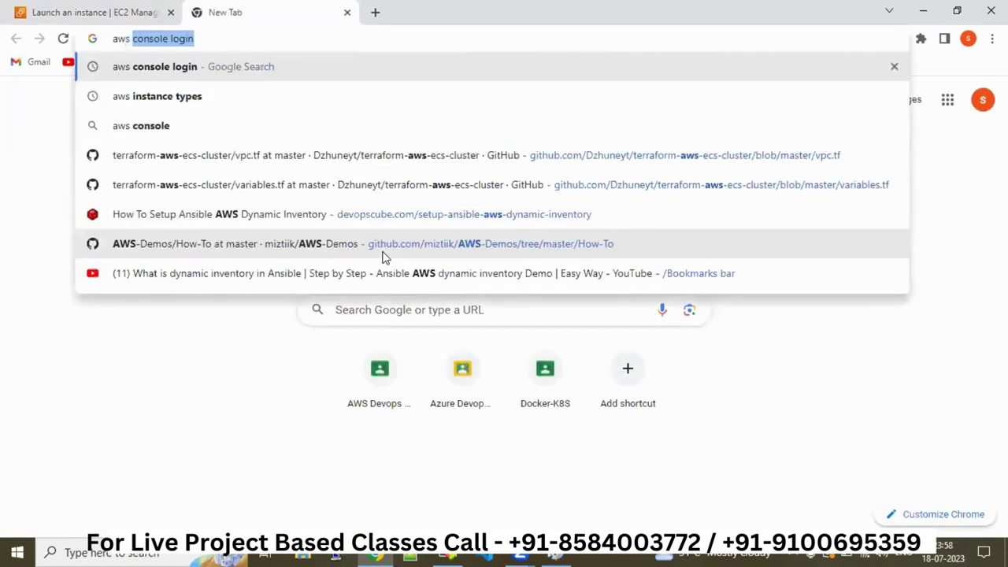
type(" insta")
key("Return")
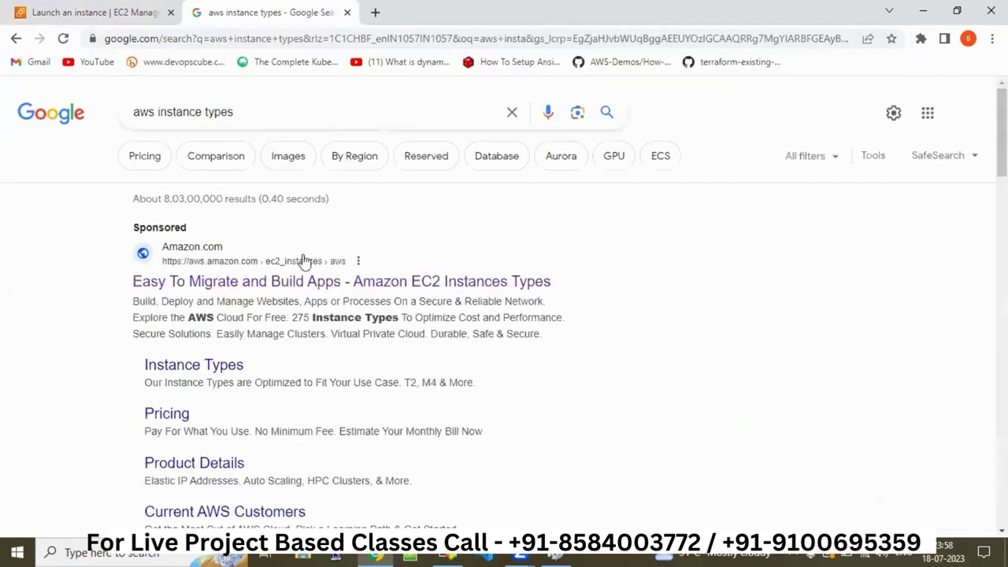
left_click(220, 364)
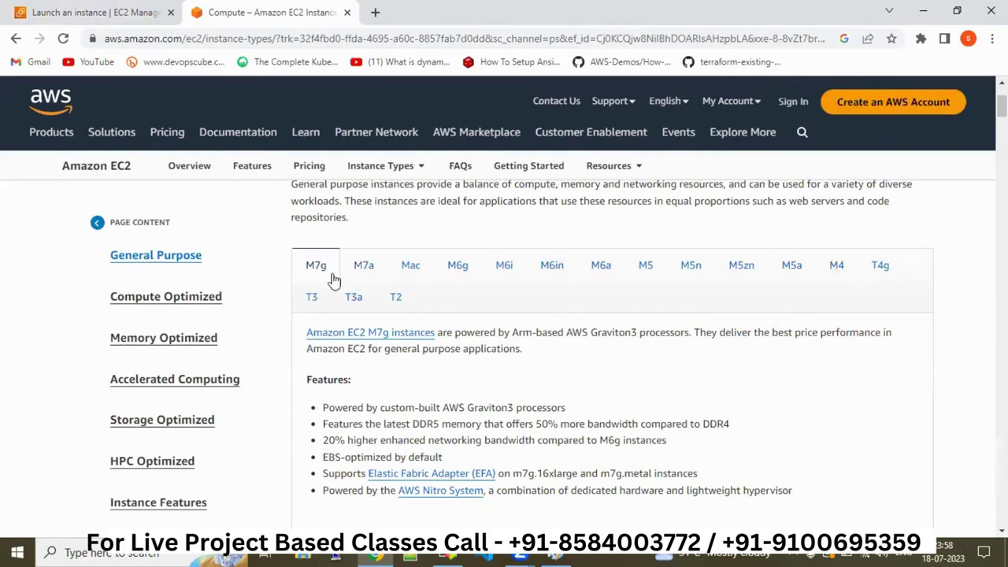
- Review the Compute Optimized, Memory Optimized, Accelerated Computing and General Purpose families, including the M7g instance sizes
left_click(209, 304)
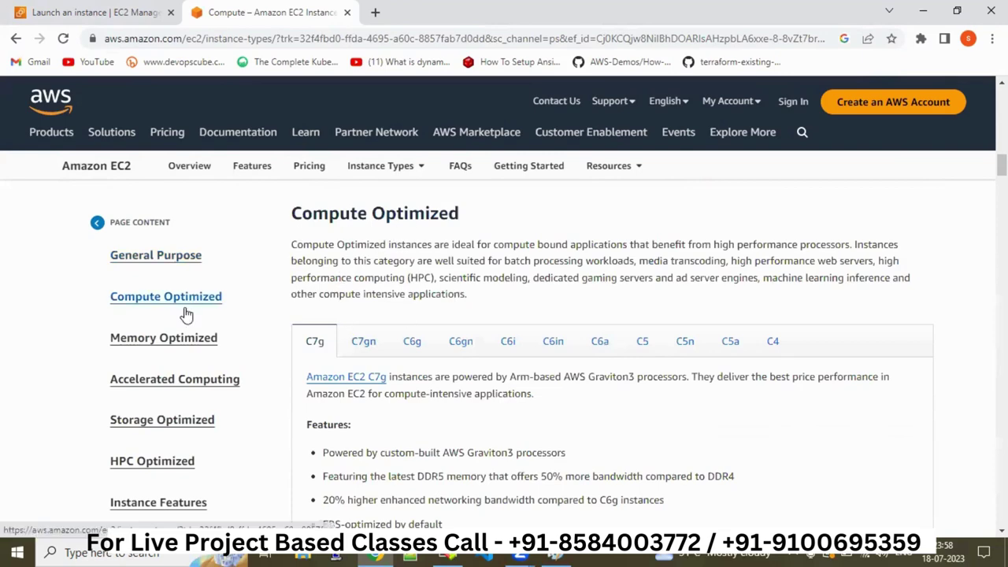
left_click(162, 344)
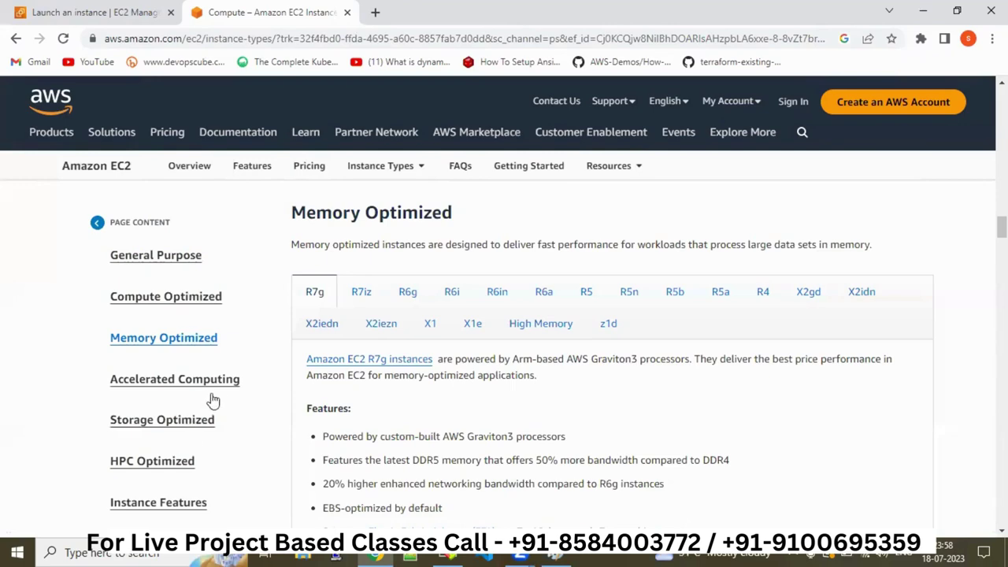
left_click(189, 380)
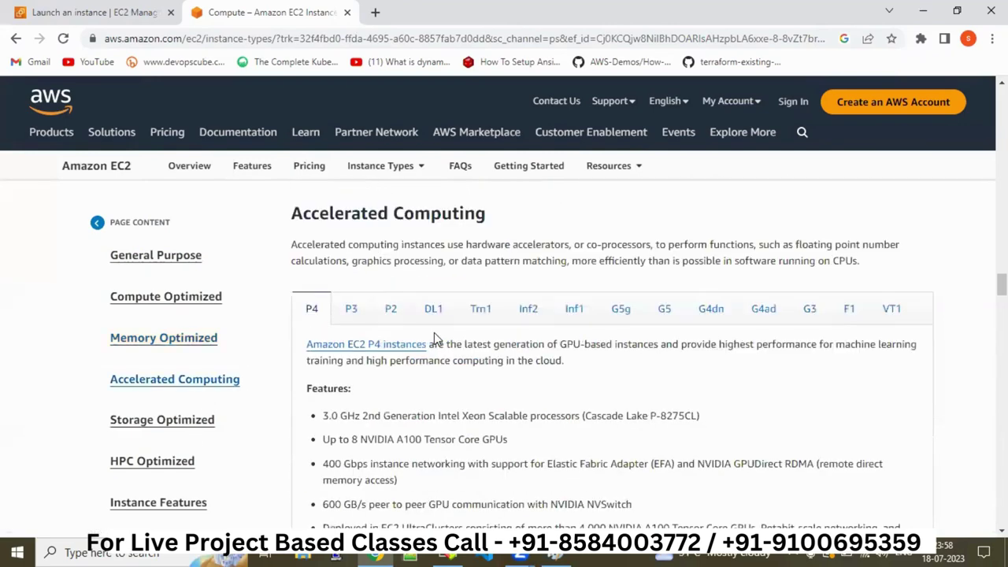
left_click(169, 266)
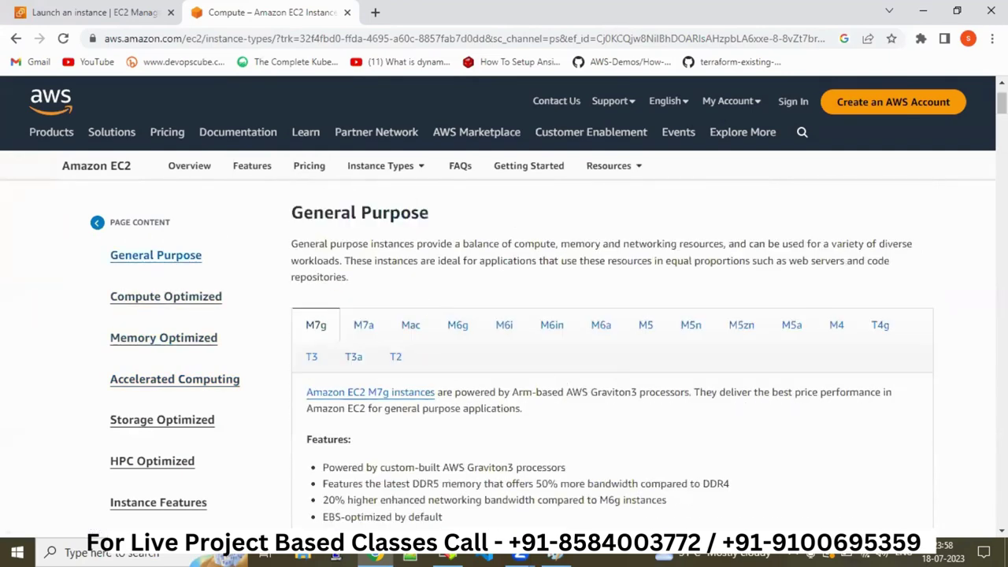
mouse_move(1002, 102)
left_mouse_down()
mouse_move(1002, 126)
mouse_move(1002, 114)
left_mouse_up()
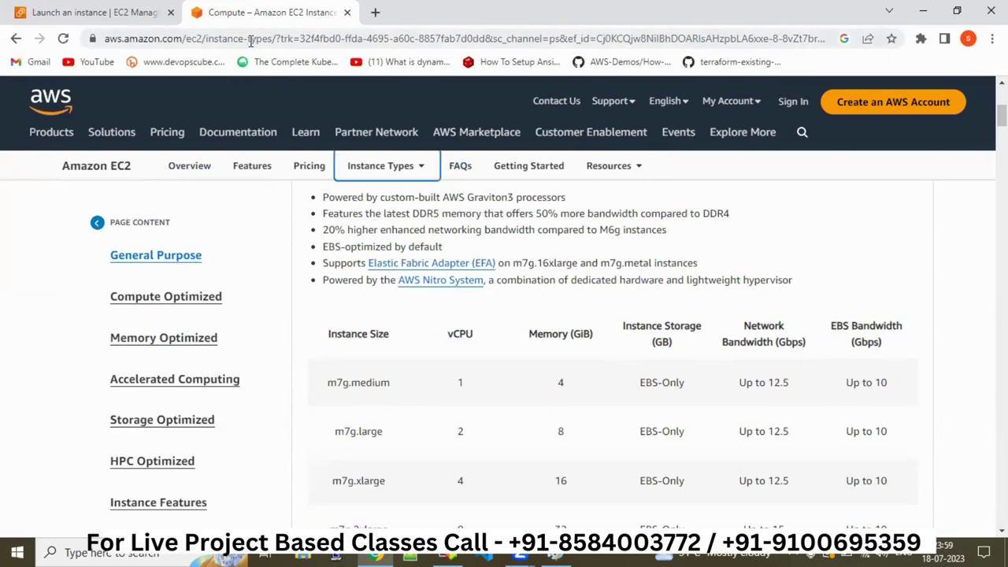
- Return to the instance launch form and choose t2.micro as the instance type
left_click(100, 11)
left_click(329, 234)
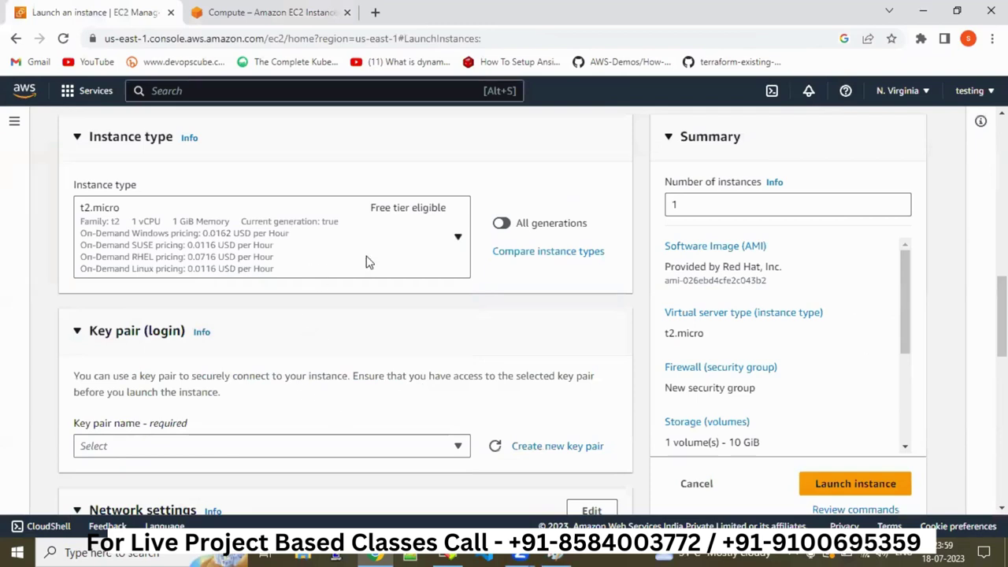
left_click(367, 263)
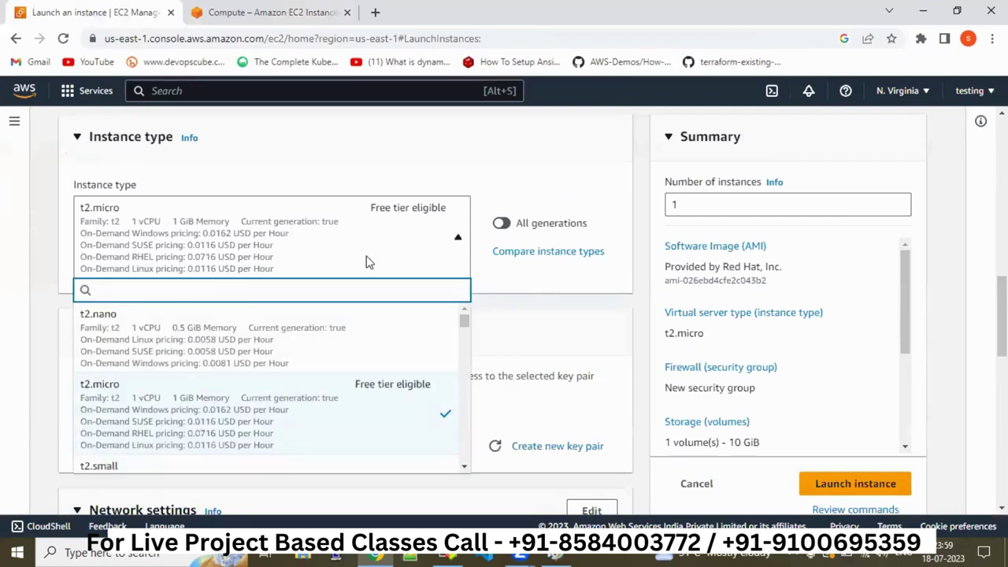
left_click(351, 398)
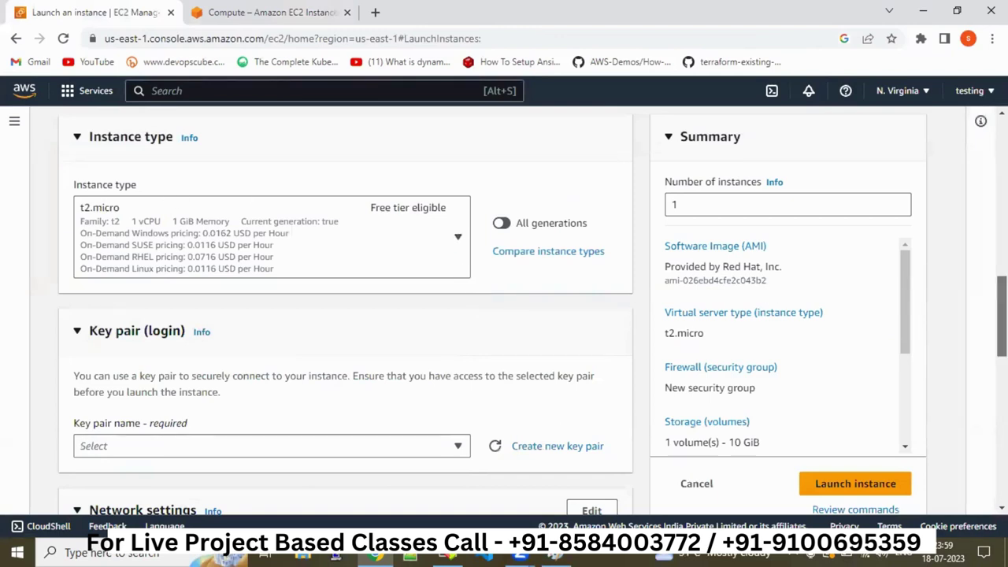
- Create an RSA key pair named first_key in .pem format for the instance and dismiss the download notice
scroll(1002, 315, "down", 2)
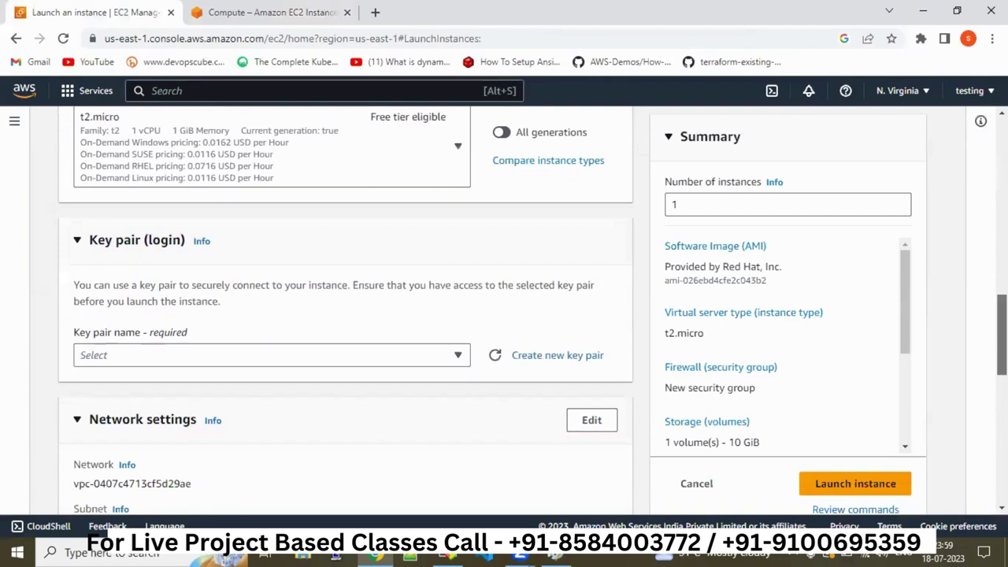
scroll(1002, 330, "down", 1)
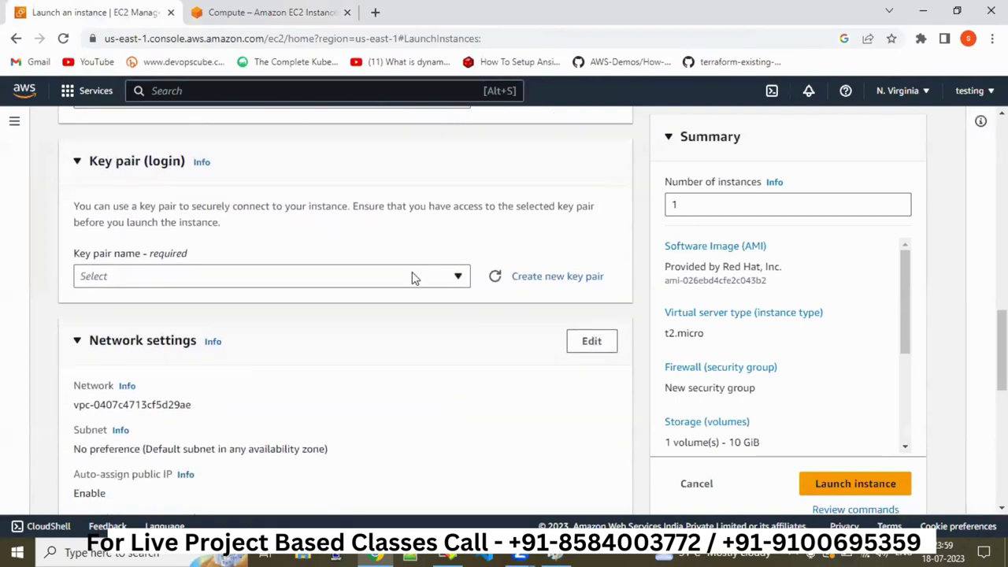
left_click(412, 276)
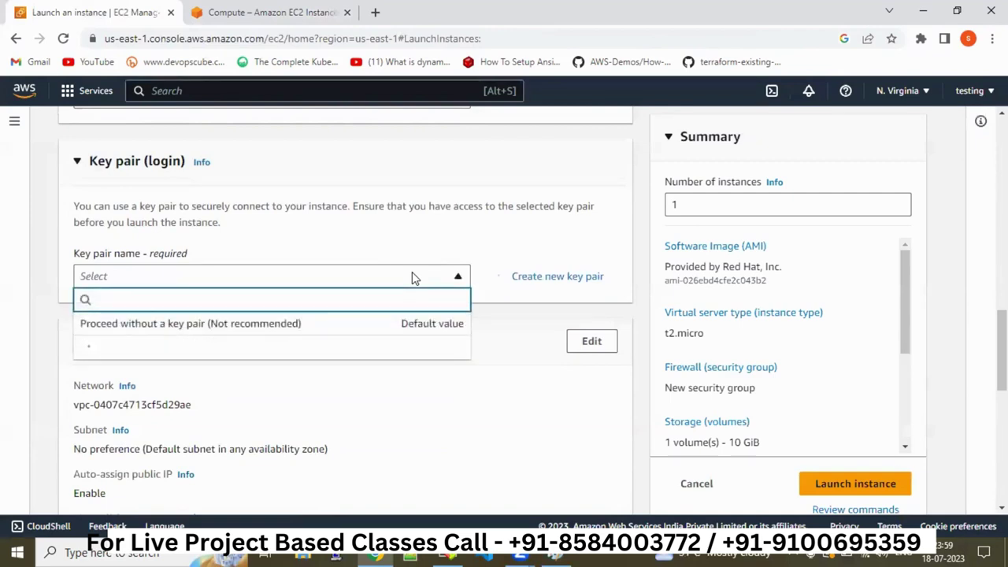
left_click(534, 236)
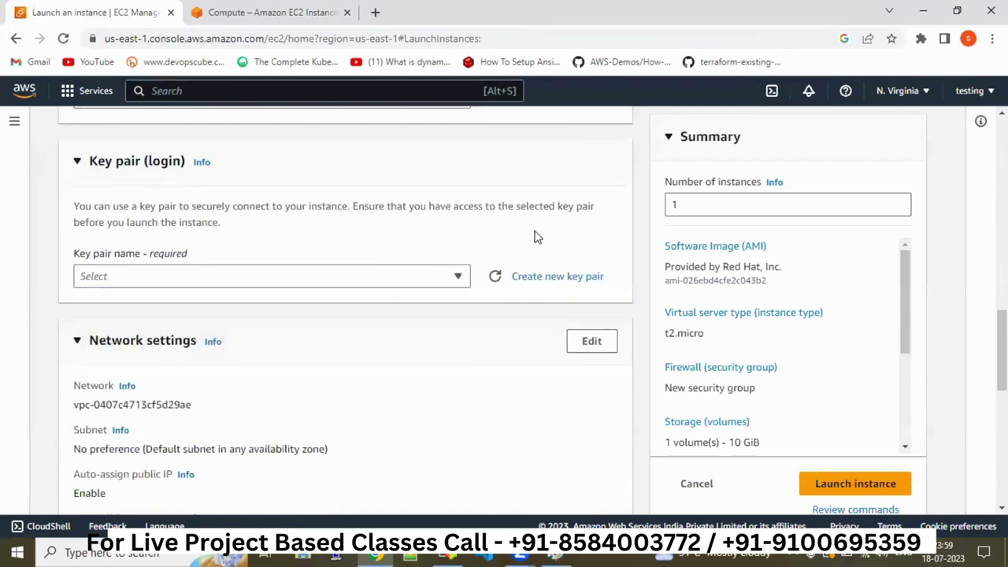
left_click(535, 279)
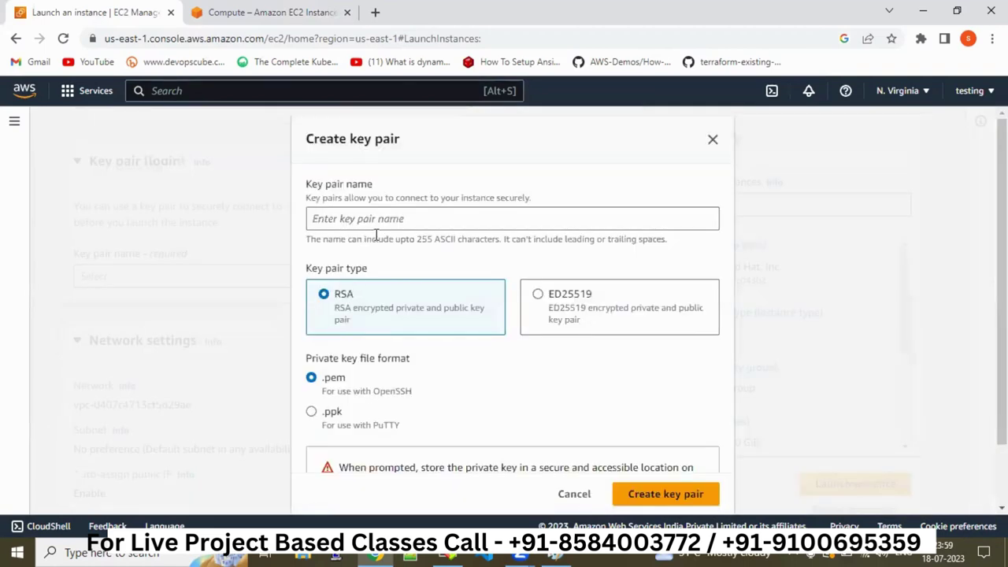
left_click(395, 218)
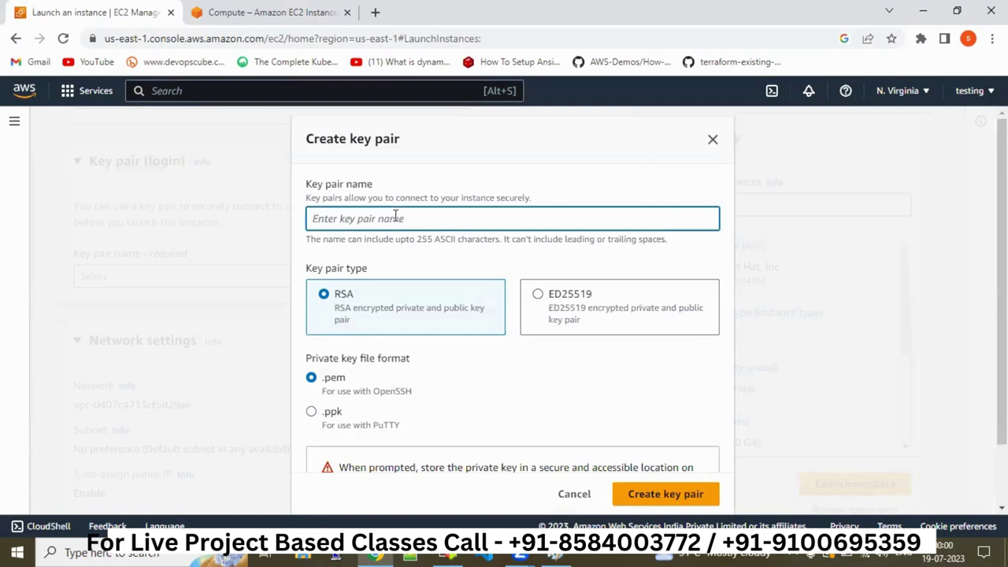
type("first")
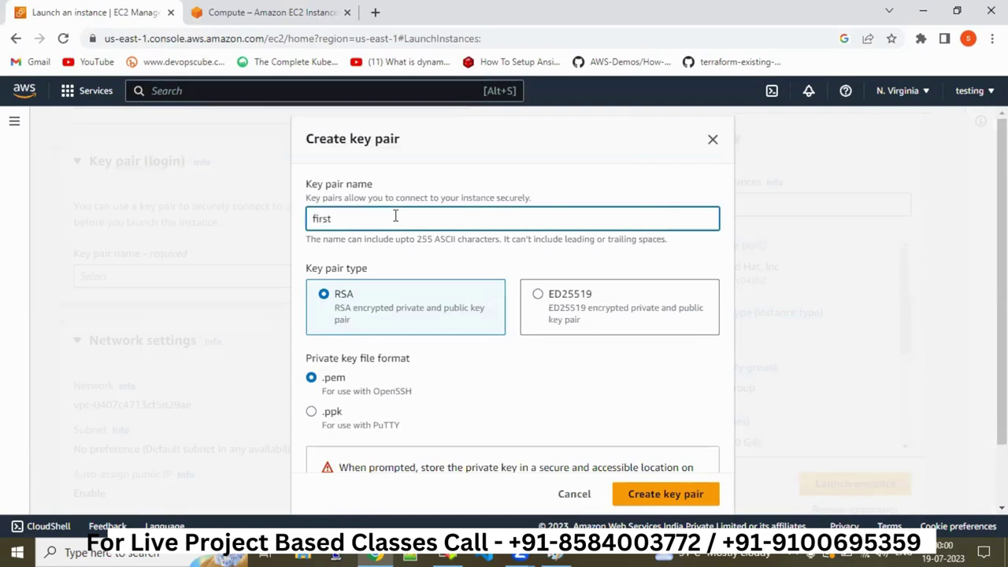
type("_key")
scroll(395, 218, "down", 1)
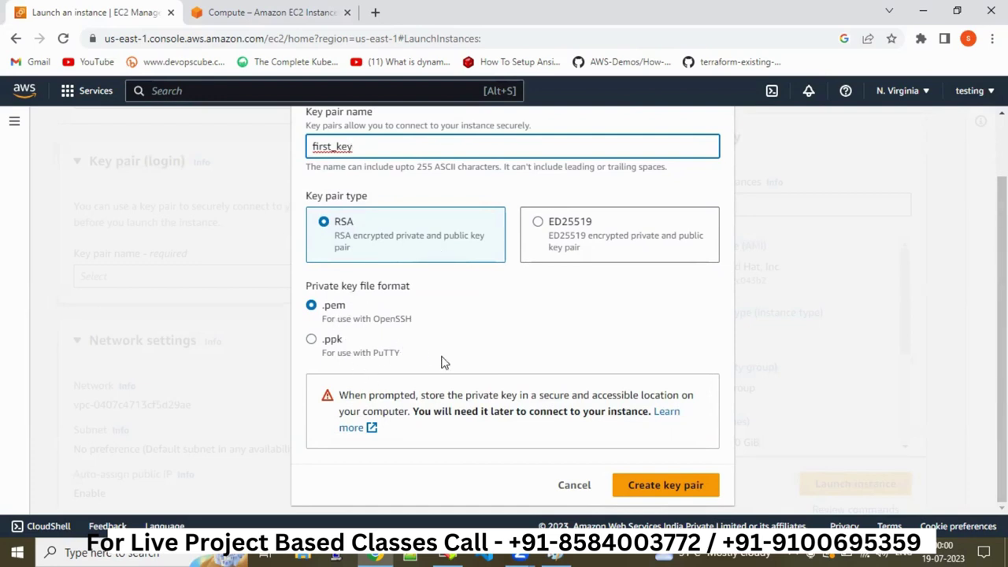
left_click(666, 488)
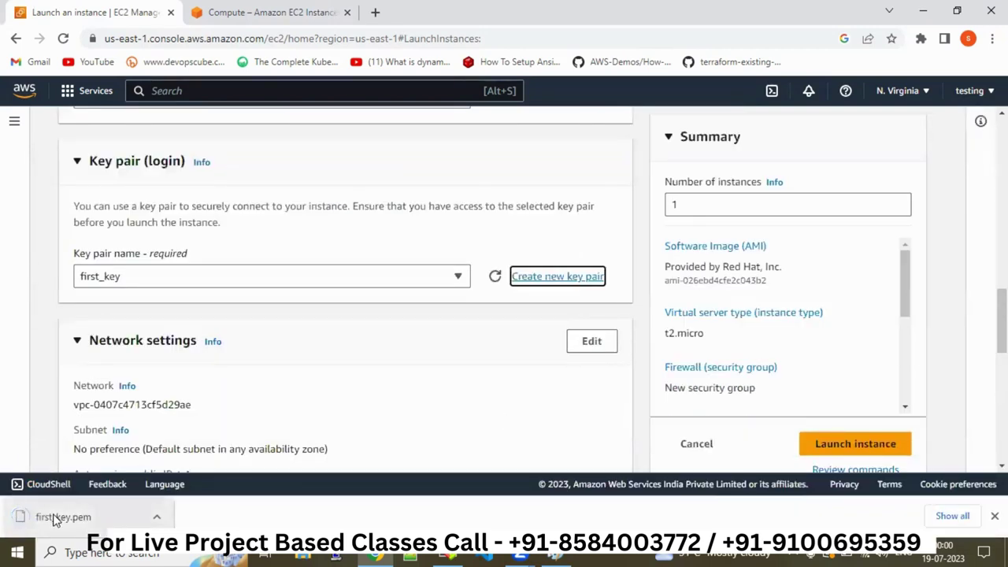
left_click(995, 516)
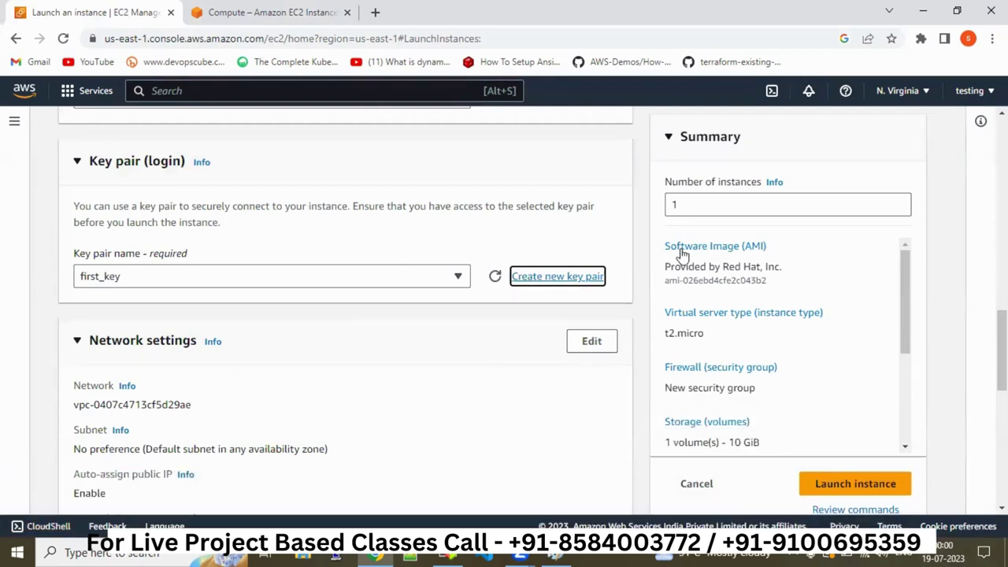
- Review the firewall settings, then in Paint draw a rectangle about 360 by 290 px with one about 240 by 175 px inside it
scroll(347, 315, "down", 2)
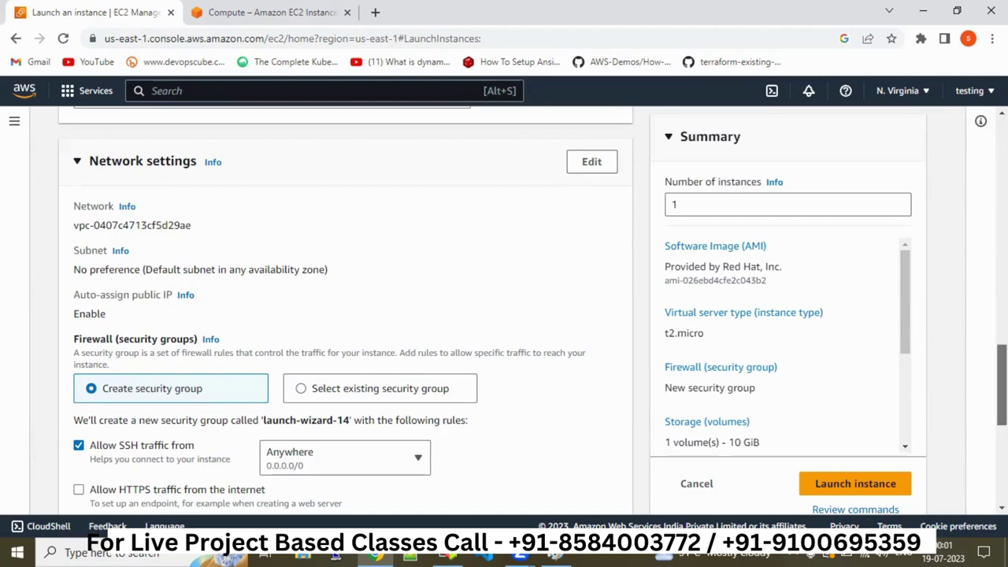
scroll(1002, 386, "down", 3)
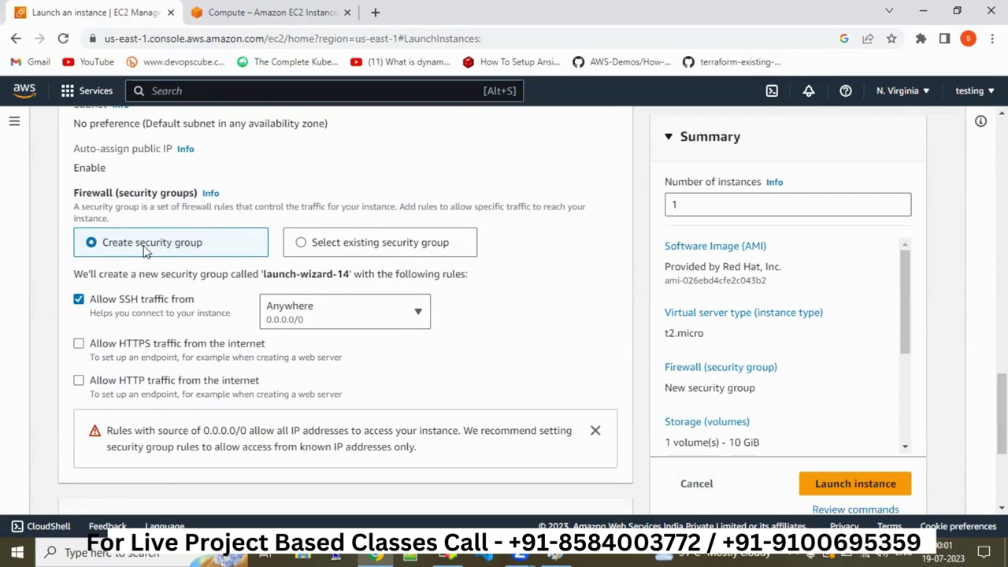
left_click(555, 554)
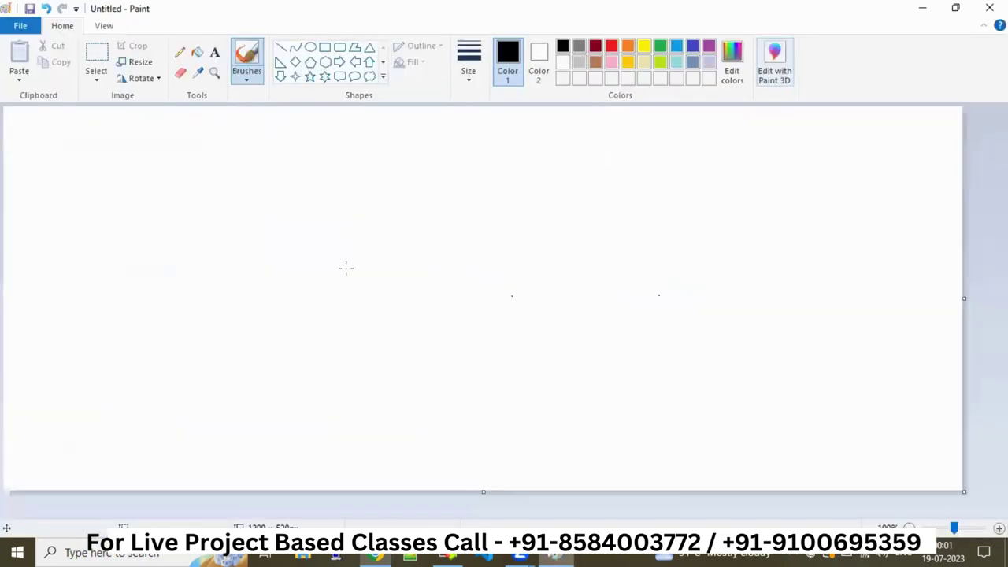
left_click(325, 48)
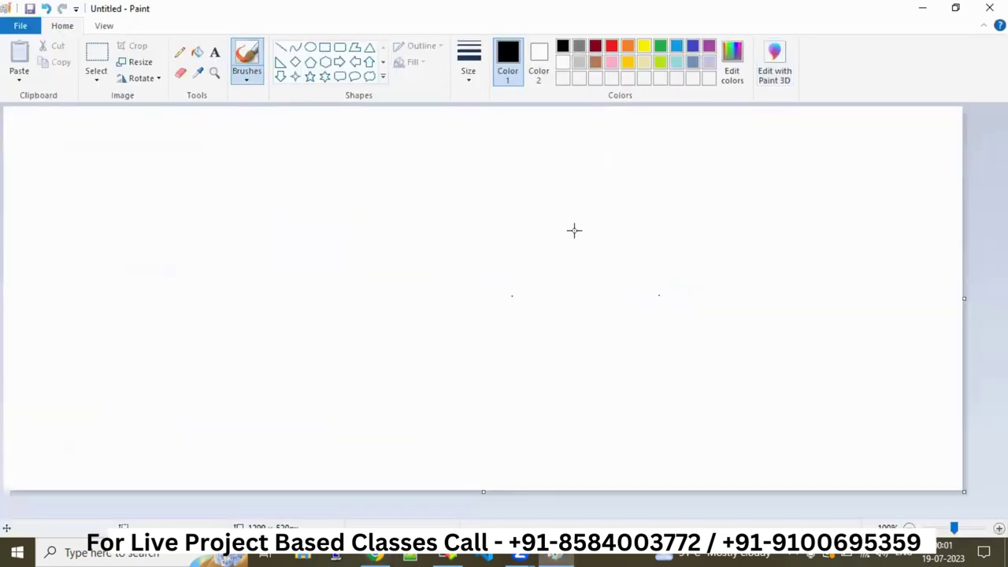
mouse_move(542, 166)
left_mouse_down()
mouse_move(584, 391)
mouse_move(809, 379)
left_mouse_up()
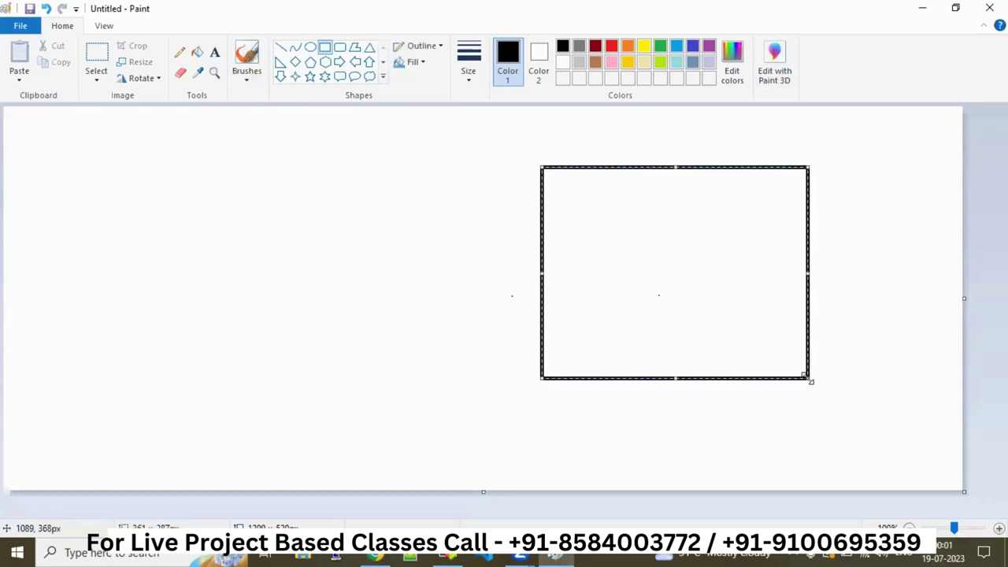
left_click(324, 48)
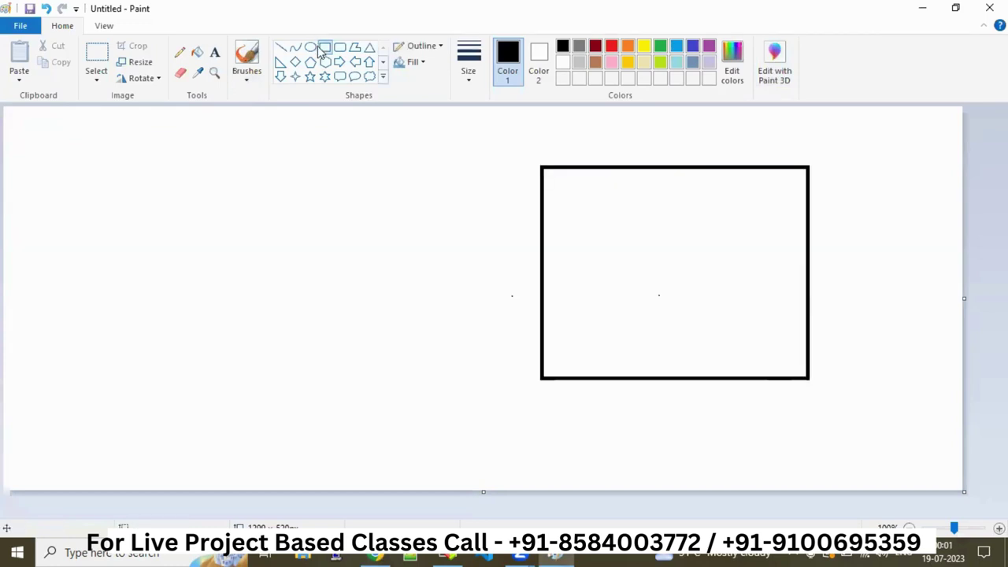
mouse_move(596, 203)
left_mouse_down()
mouse_move(633, 295)
mouse_move(732, 344)
mouse_move(775, 331)
left_mouse_up()
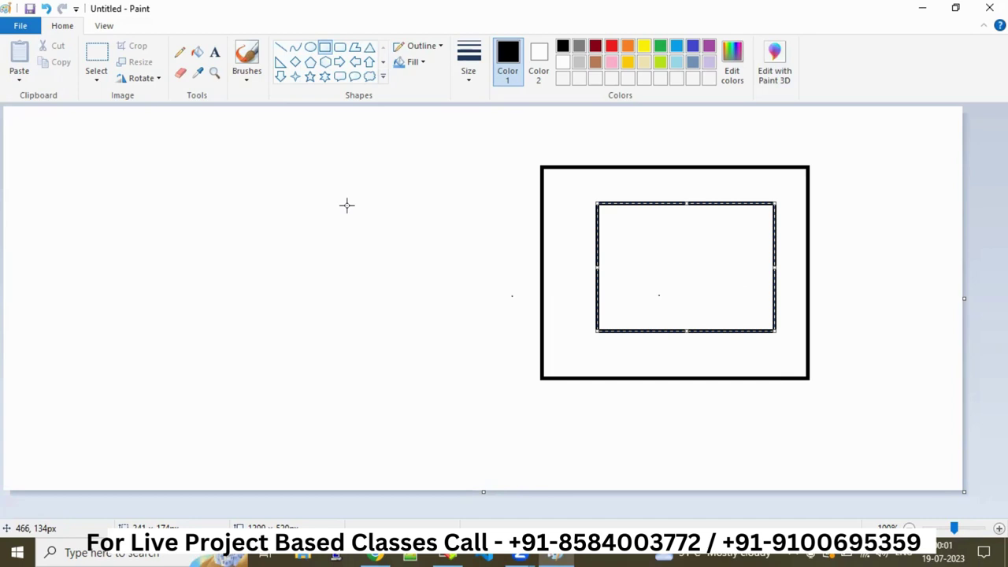
- Draw a near-vertical line about 318 px tall beside the rectangles and two slanted lines connecting it to the inner rectangle
left_click(281, 48)
mouse_move(296, 163)
left_mouse_down()
mouse_move(317, 347)
mouse_move(308, 396)
left_mouse_up()
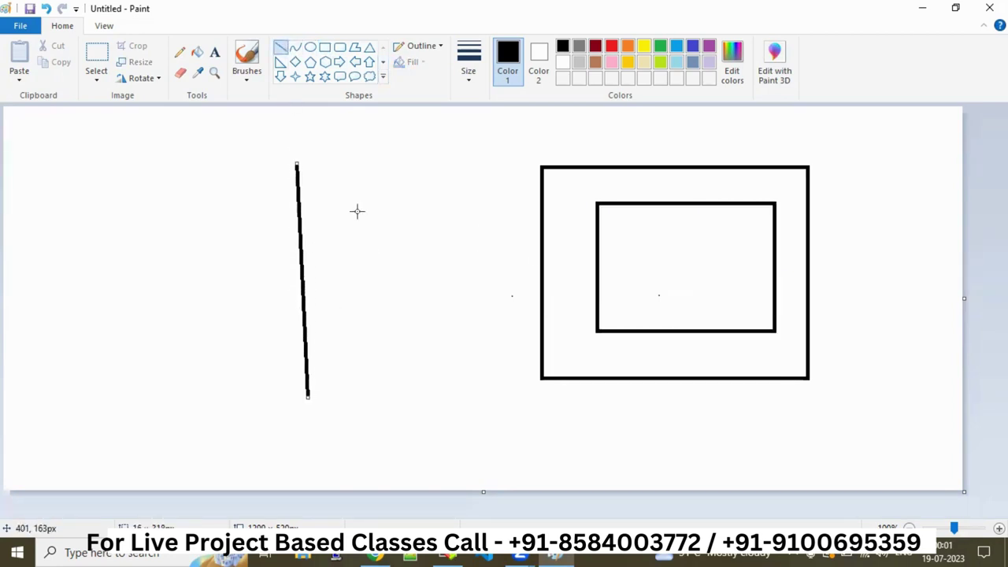
left_click(284, 52)
left_click_drag(299, 195, 598, 249)
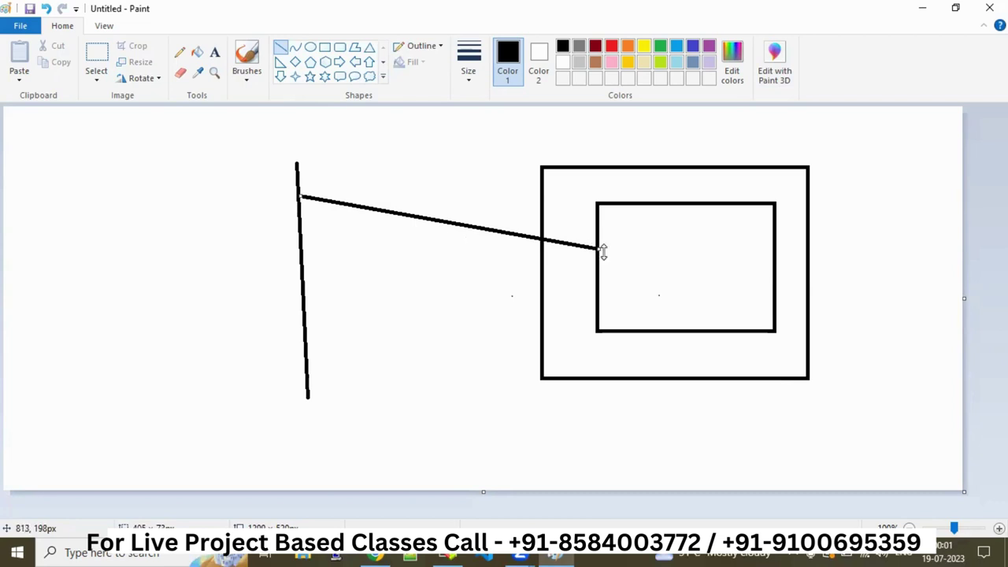
left_click(286, 52)
left_click_drag(596, 270, 305, 311)
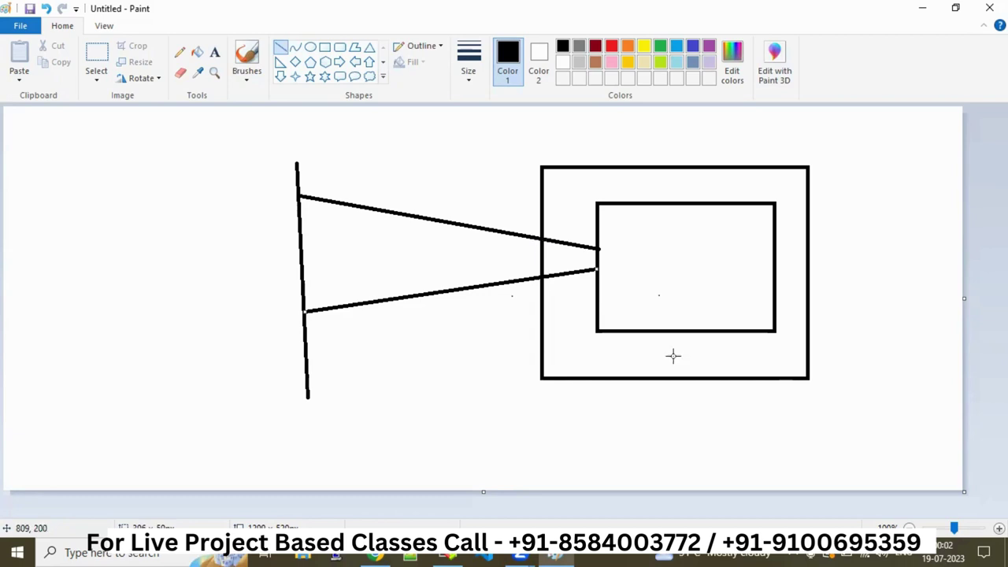
- Switch back to the launch form in Chrome and examine the root volume storage settings and the free tier details
key("alt+Tab")
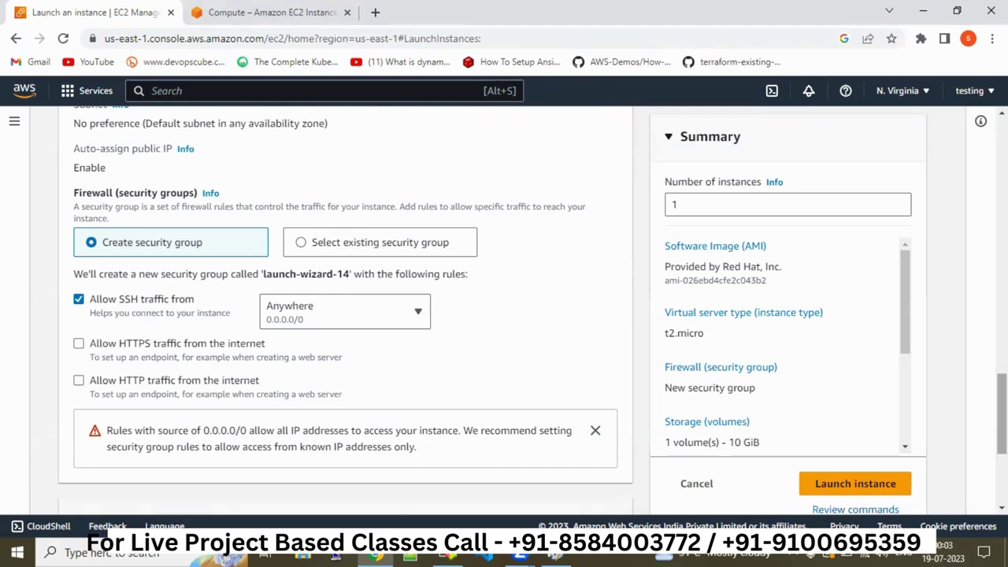
scroll(1002, 417, "down", 1)
scroll(1002, 425, "down", 2)
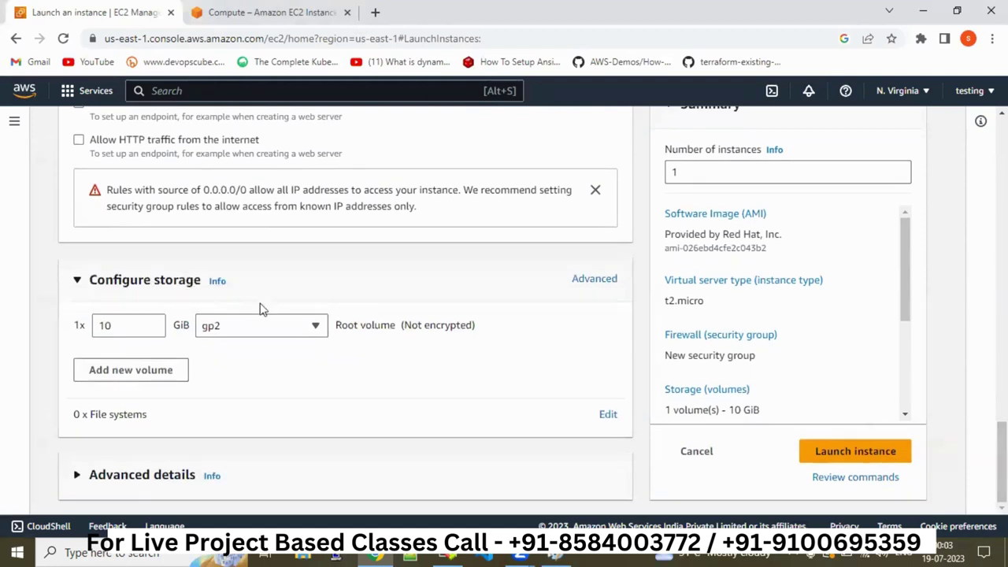
left_click(145, 325)
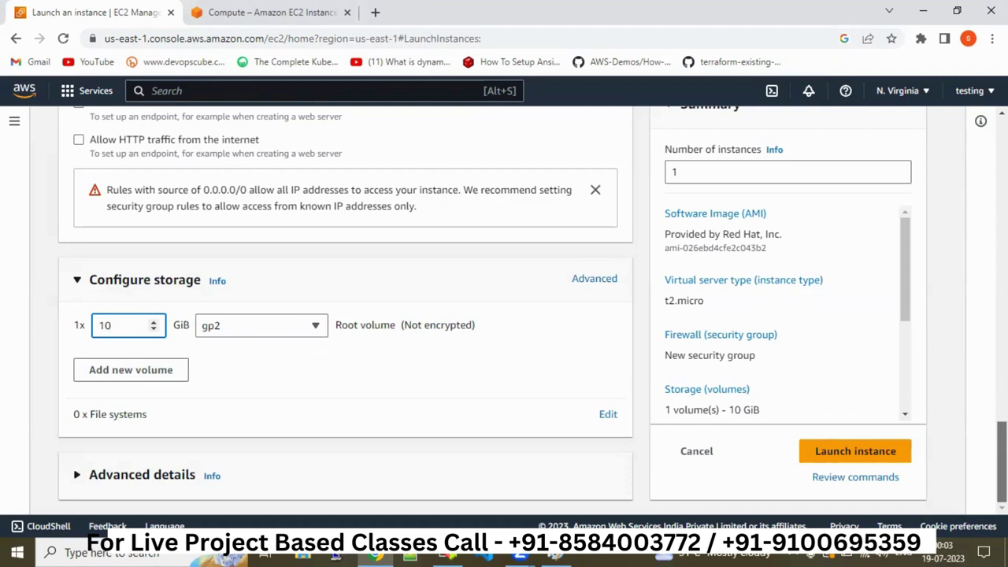
left_click_drag(909, 315, 916, 398)
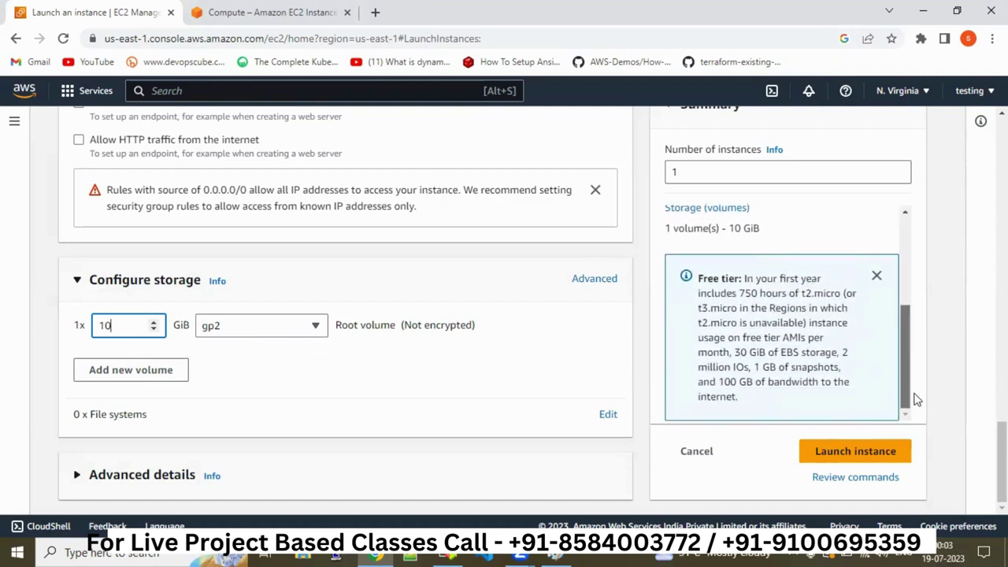
- Launch the configured instance, then open the instances list and select the Web instance
left_click(880, 464)
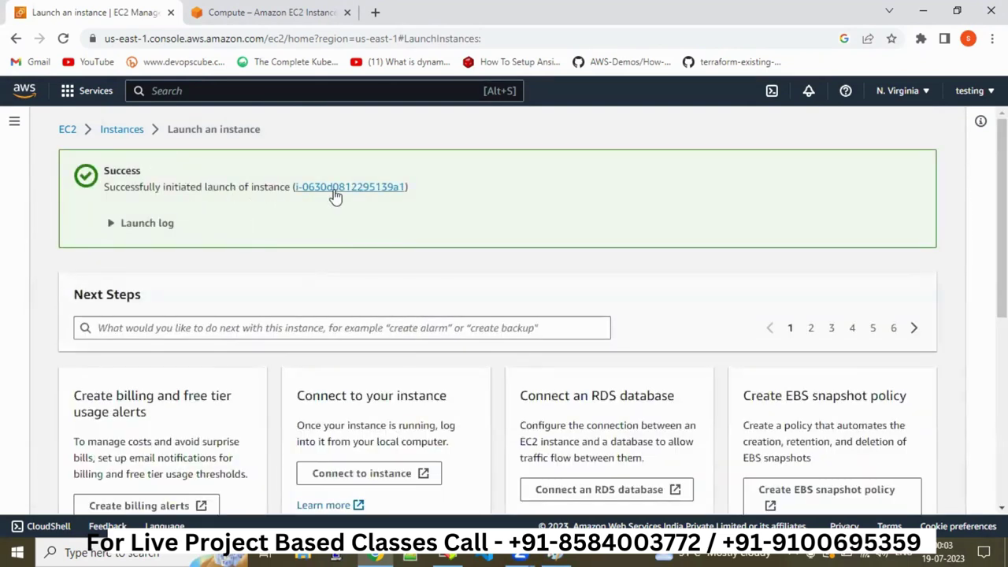
left_click(126, 129)
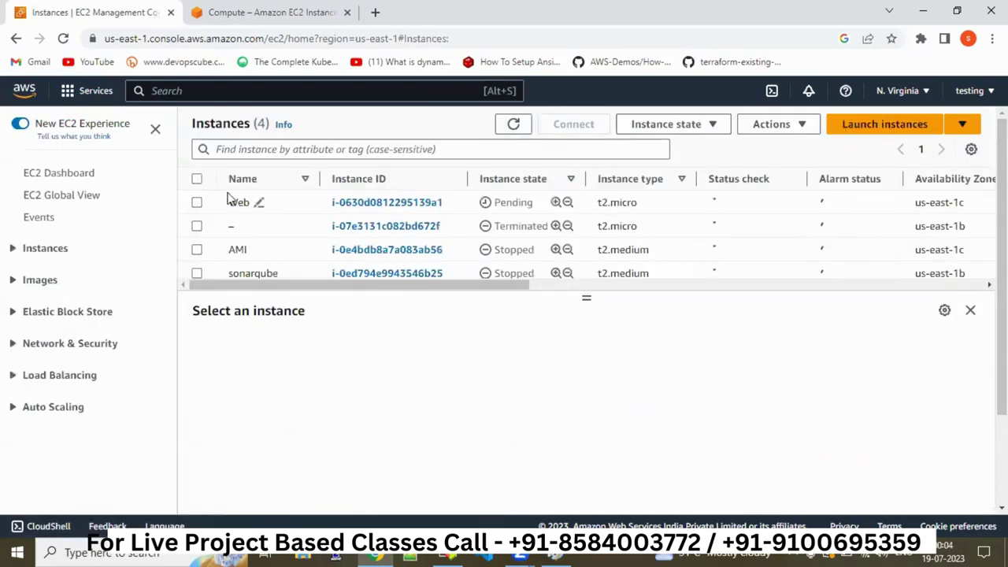
left_click(197, 203)
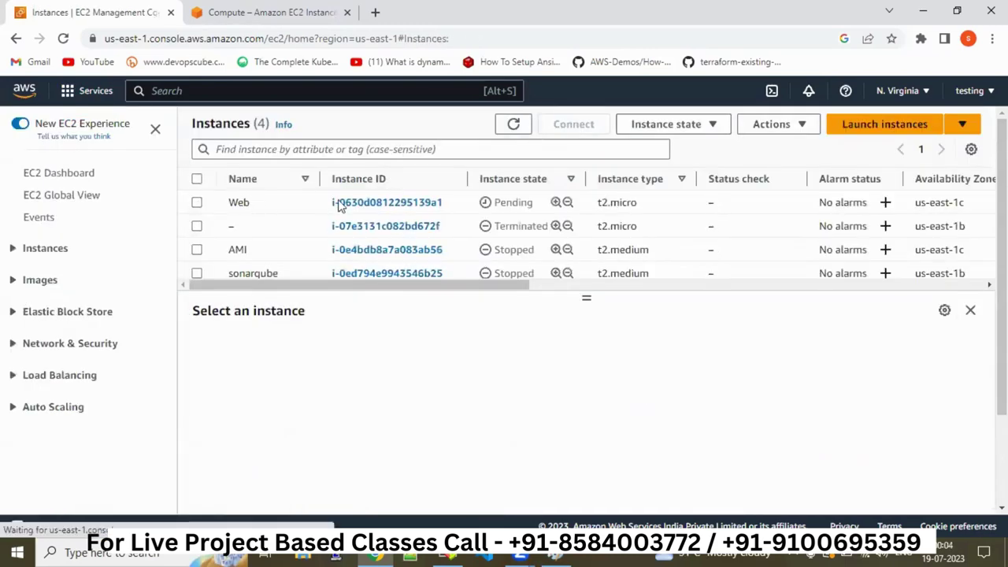
- Filter the instances list by the text Web
left_click(363, 150)
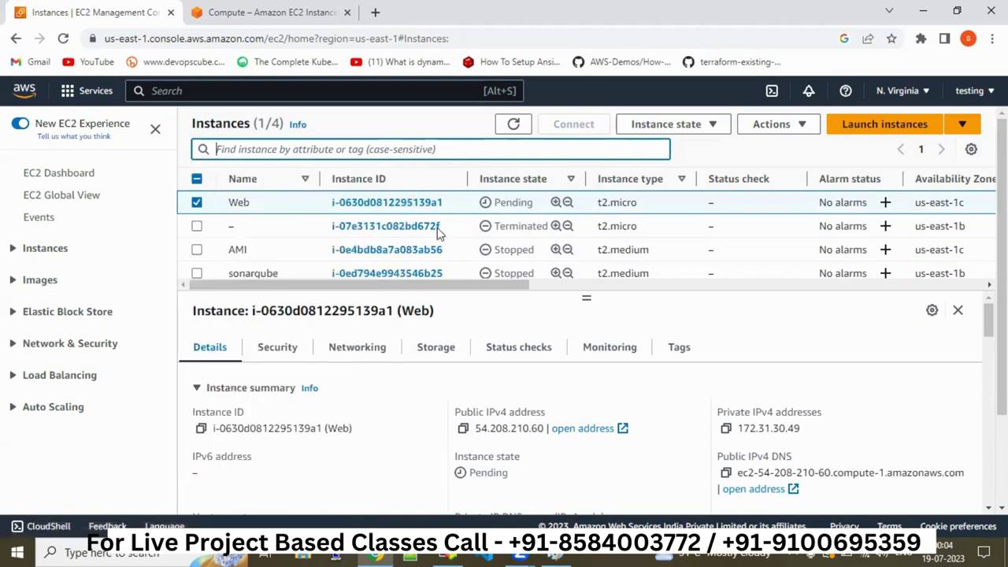
left_click(291, 152)
type("We")
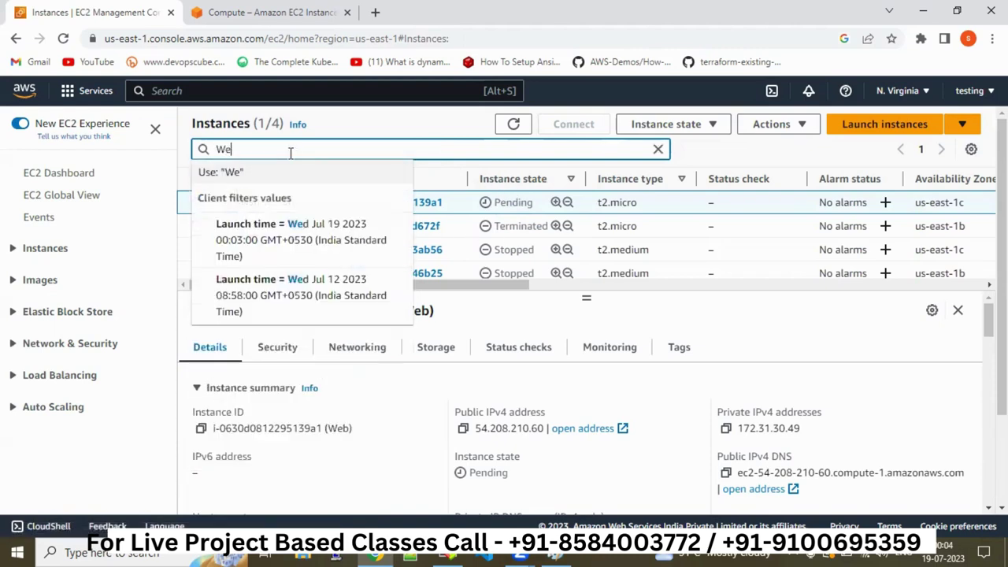
type("b")
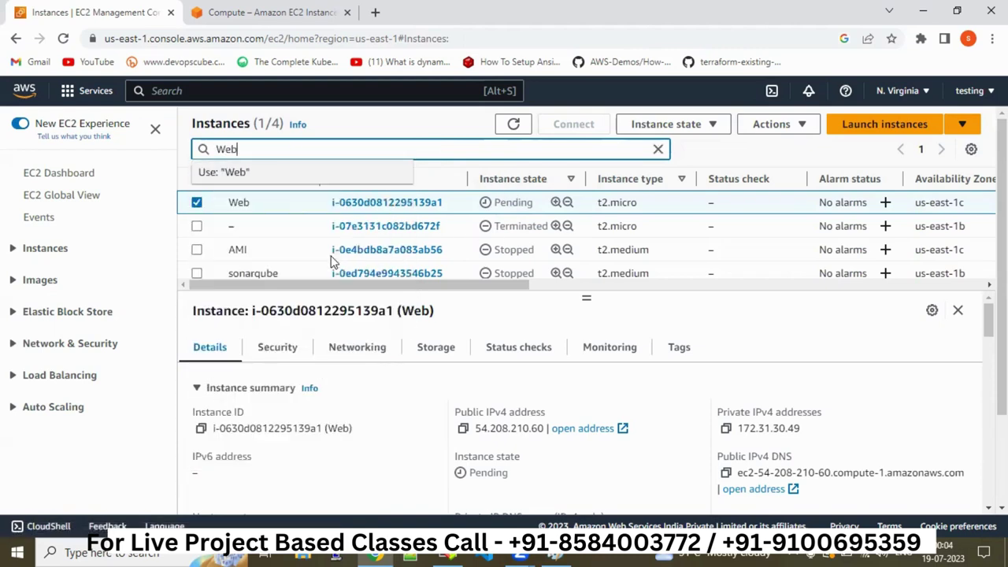
key("Return")
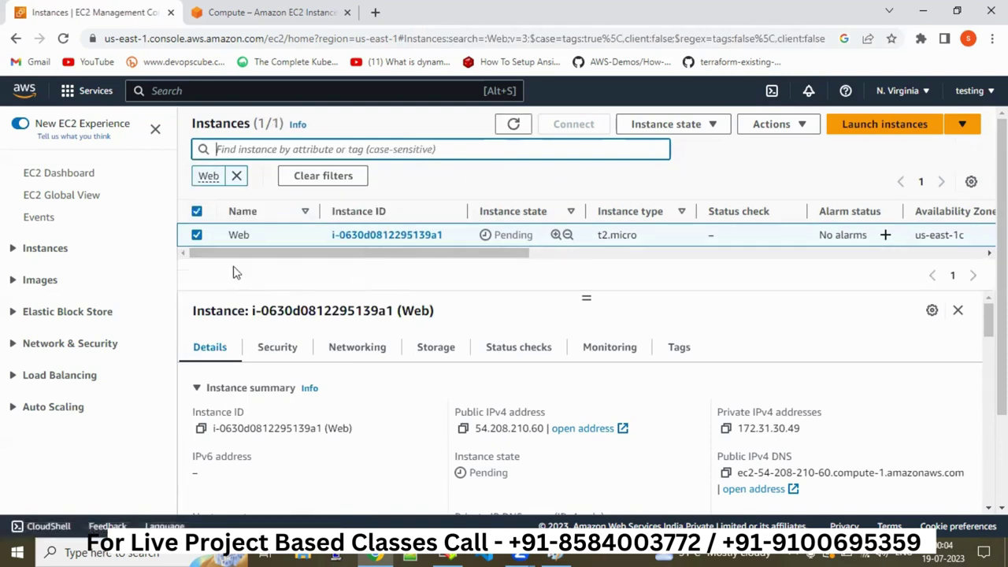
- Refresh the filtered list and copy the Web instance's public IPv4 address after reviewing its instance state options
left_click(517, 134)
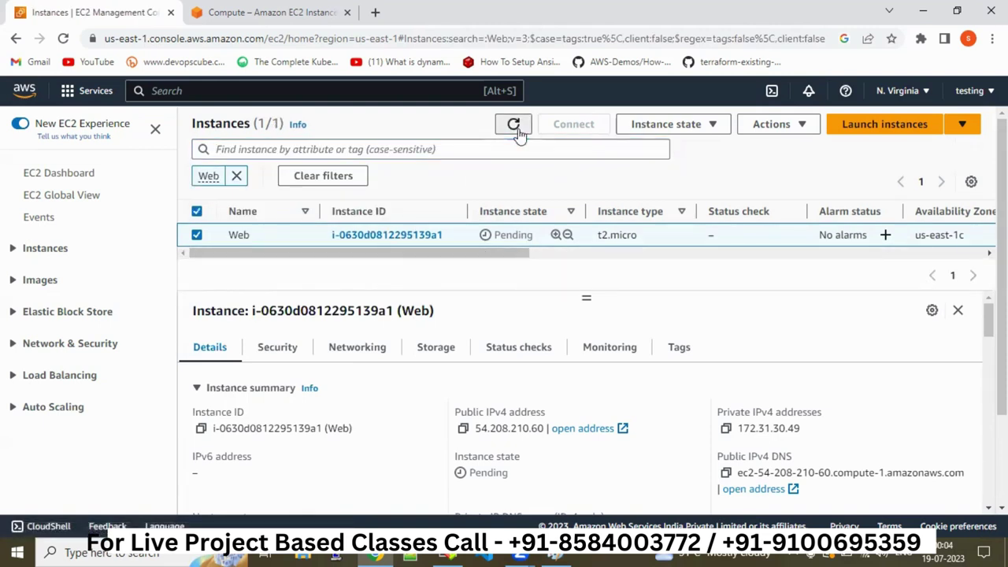
left_click(197, 236)
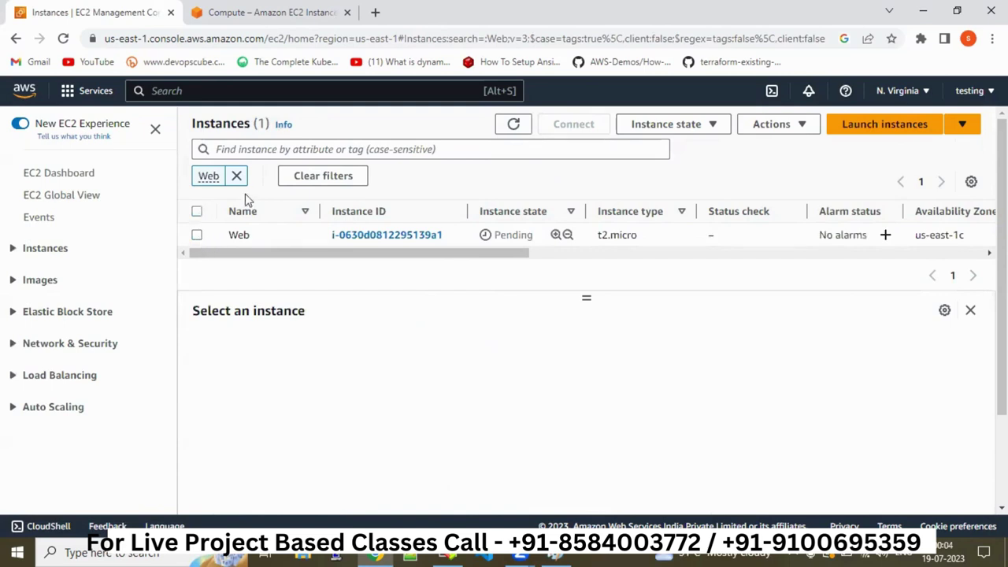
left_click(673, 126)
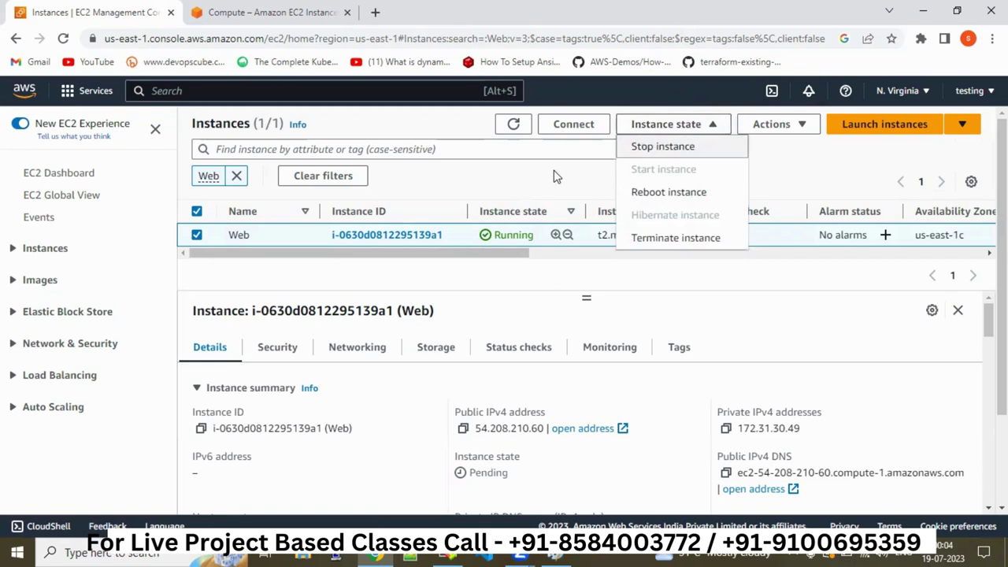
left_click(466, 355)
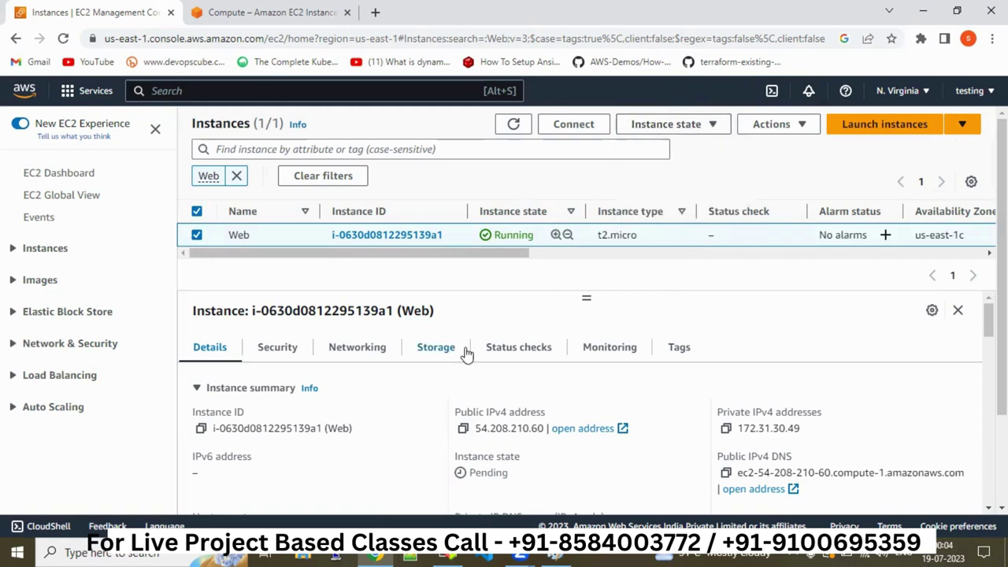
left_click(463, 430)
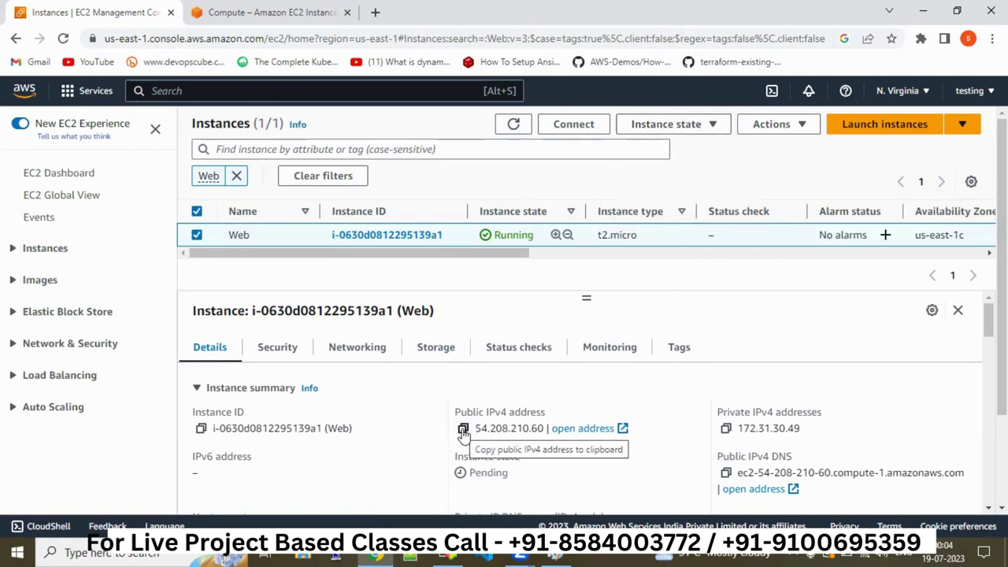
left_click(464, 431)
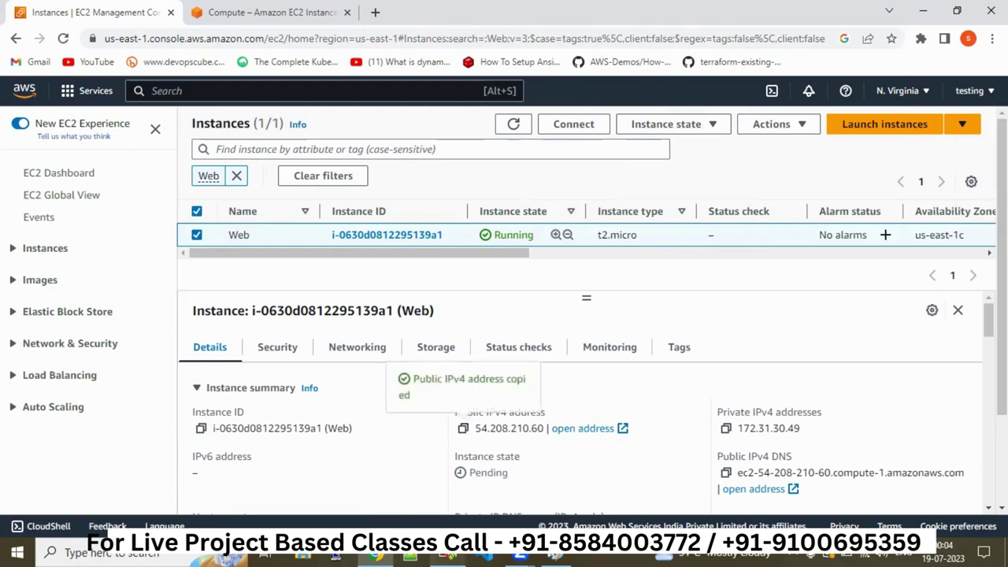
- Switch to MobaXterm and close the stopped 18.234.198.59 session
left_click(448, 554)
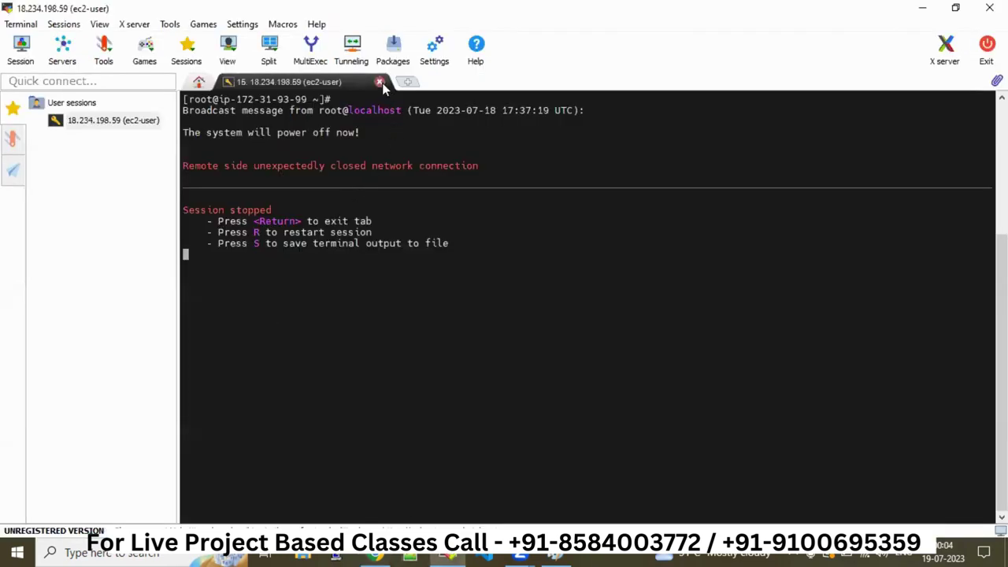
key("r")
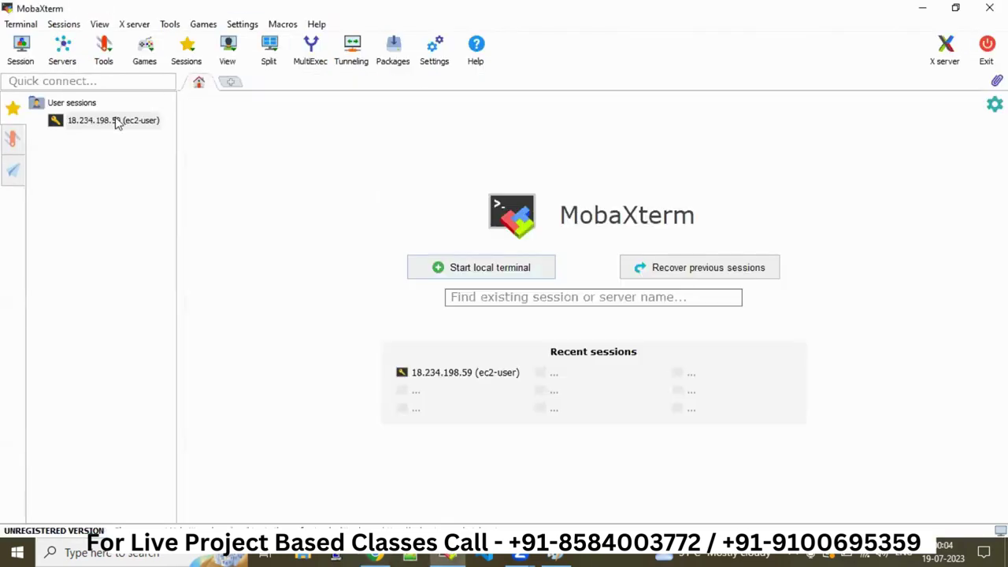
right_click(116, 121)
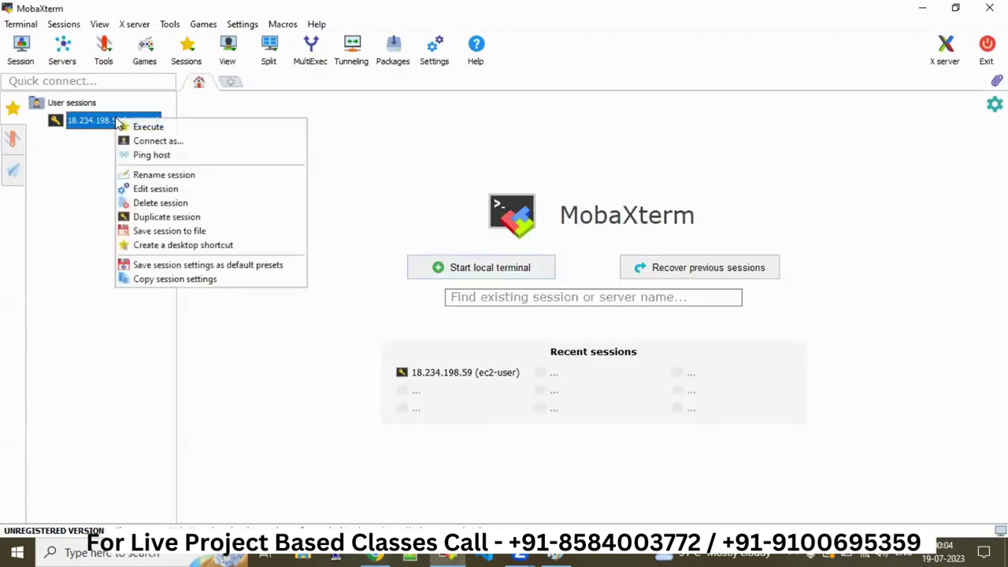
left_click(228, 370)
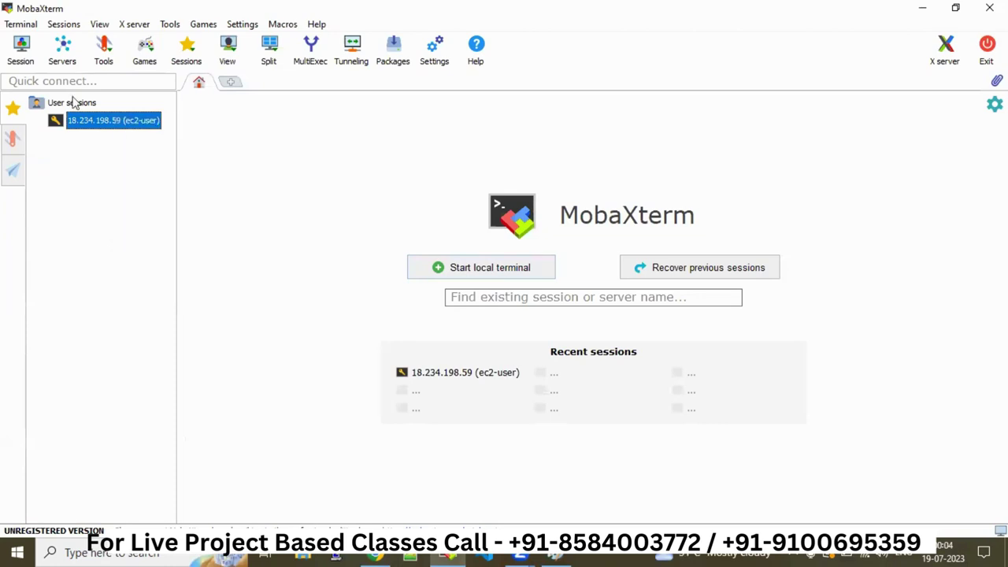
- Create a new SSH session with 54.208.210.60 as the remote host
left_click(16, 54)
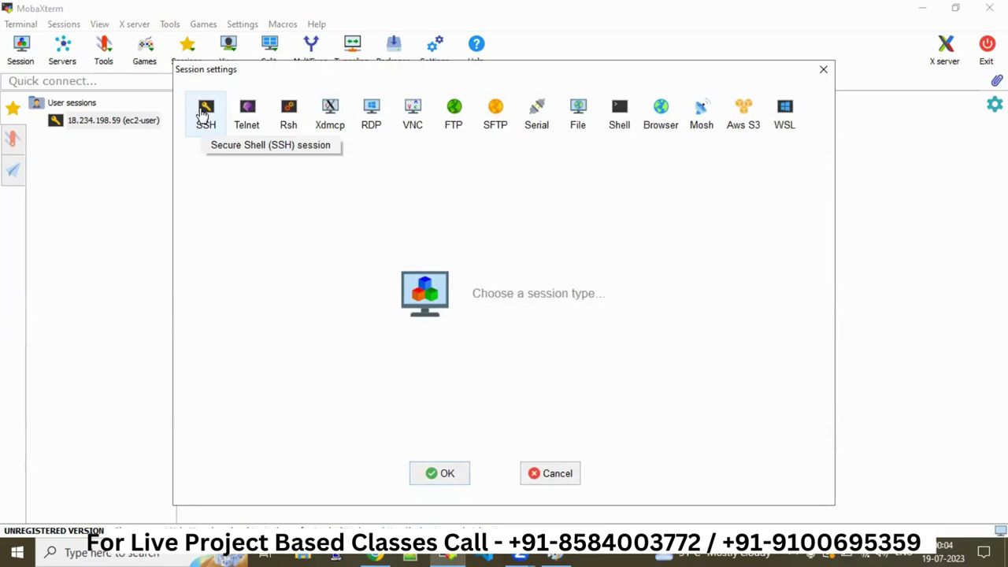
left_click(205, 114)
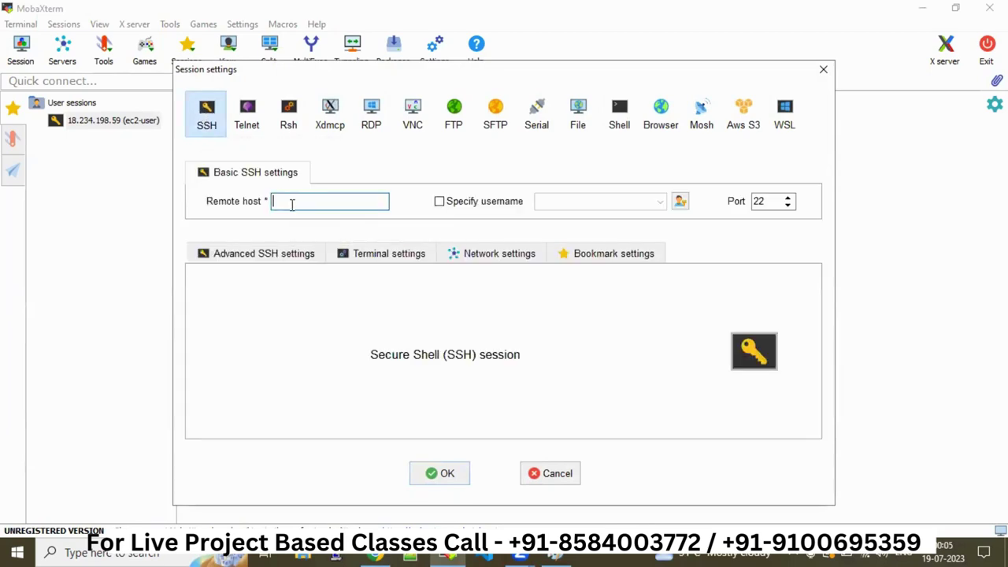
key("ctrl+v")
- Specify ec2-user as the login username for the SSH session
left_click(494, 203)
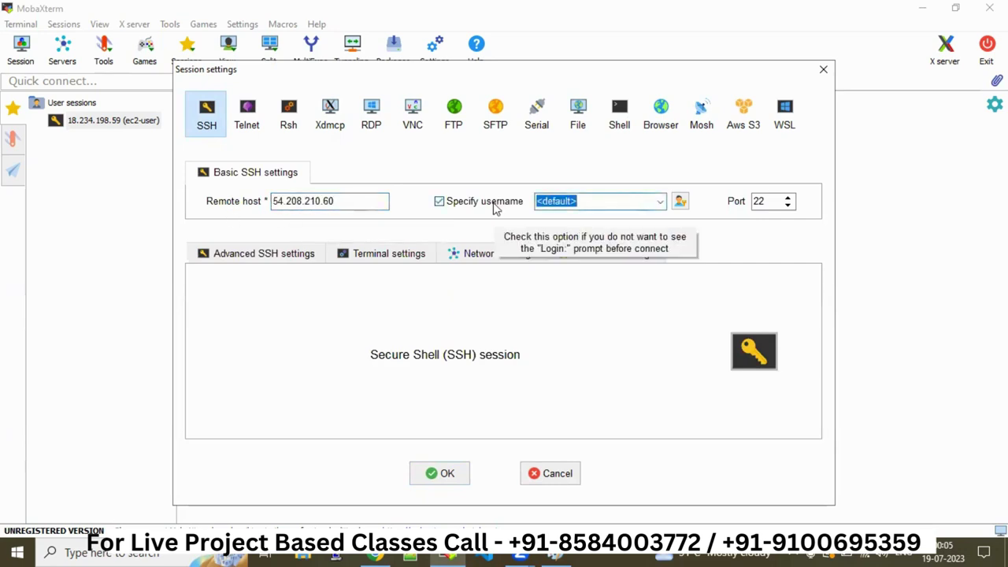
key("BackSpace")
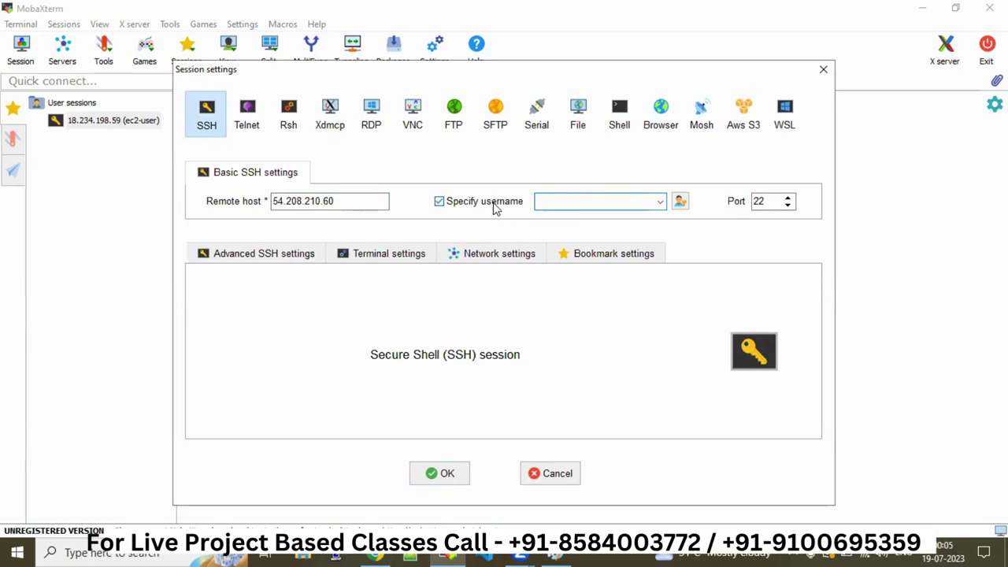
type("ec")
type("2")
type("-suer")
key("BackSpace")
key("BackSpace")
key("BackSpace")
key("BackSpace")
type("ues")
key("BackSpace")
key("BackSpace")
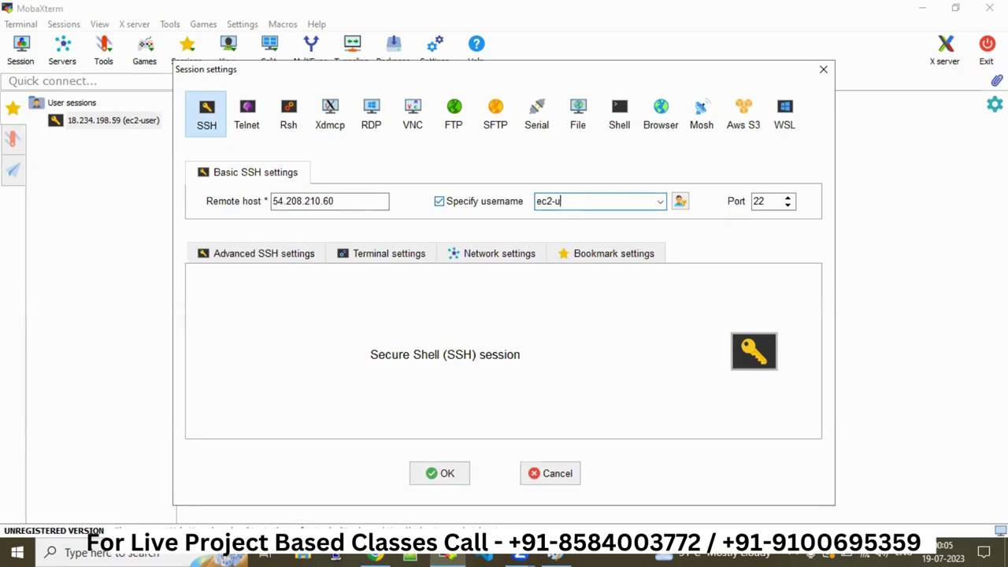
type("ser")
- Set the session to use the private key file first_key.pem from Downloads and connect to the instance
left_click(281, 265)
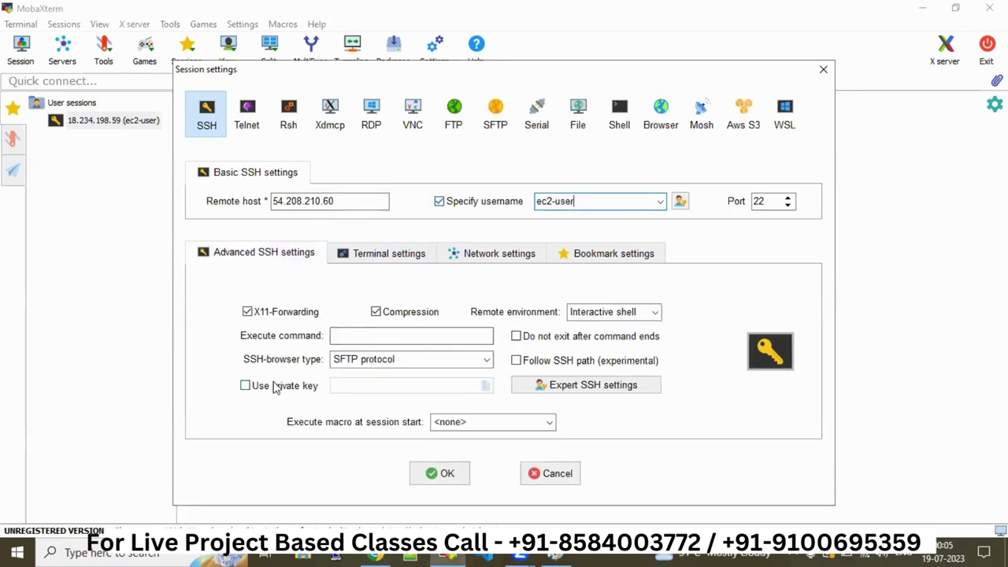
left_click(244, 385)
left_click(485, 386)
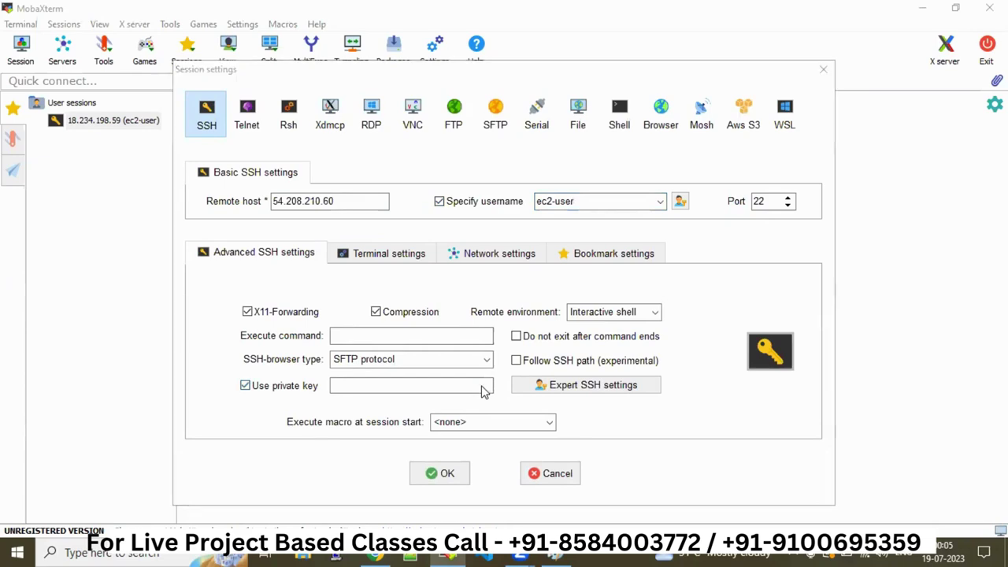
left_click(344, 224)
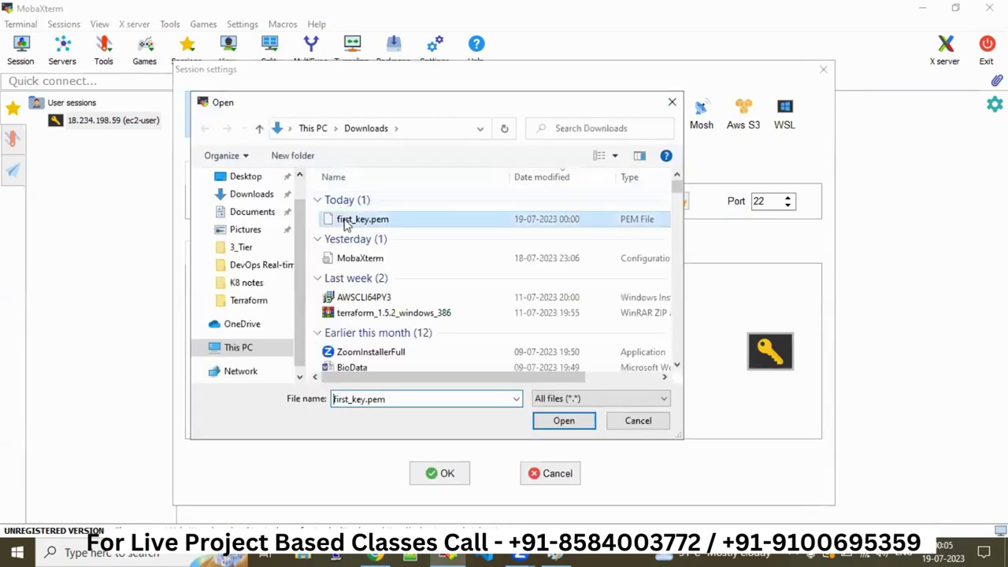
double_click(344, 224)
left_click(443, 474)
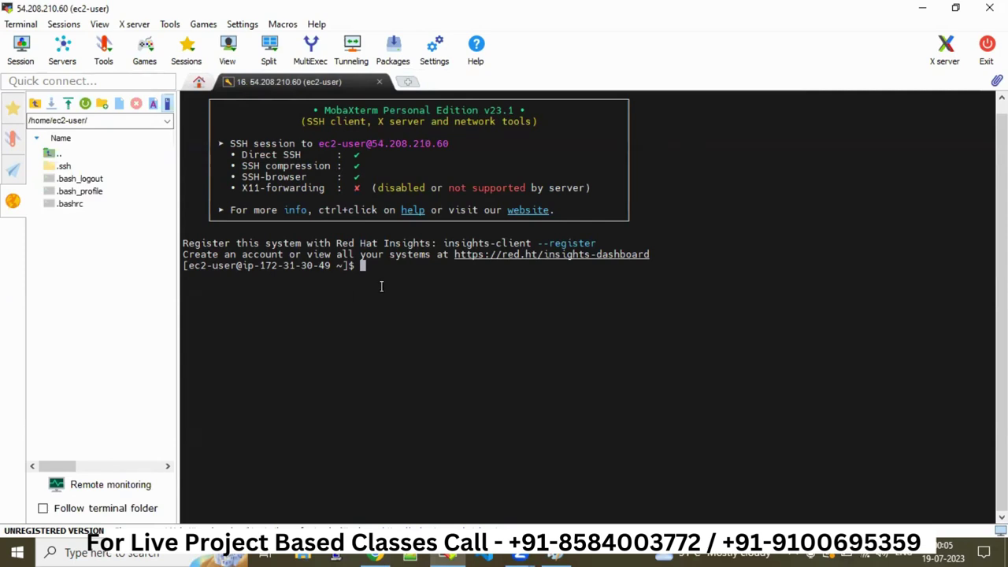
- Switch to the root user with sudo su - and clear the terminal
type("sudo su -")
key("Return")
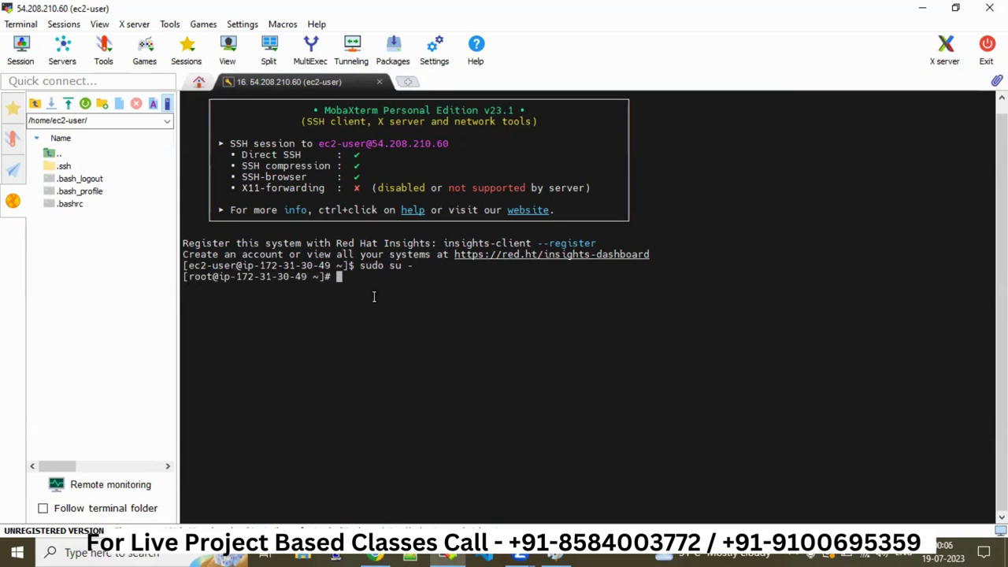
type("clear")
key("Return")
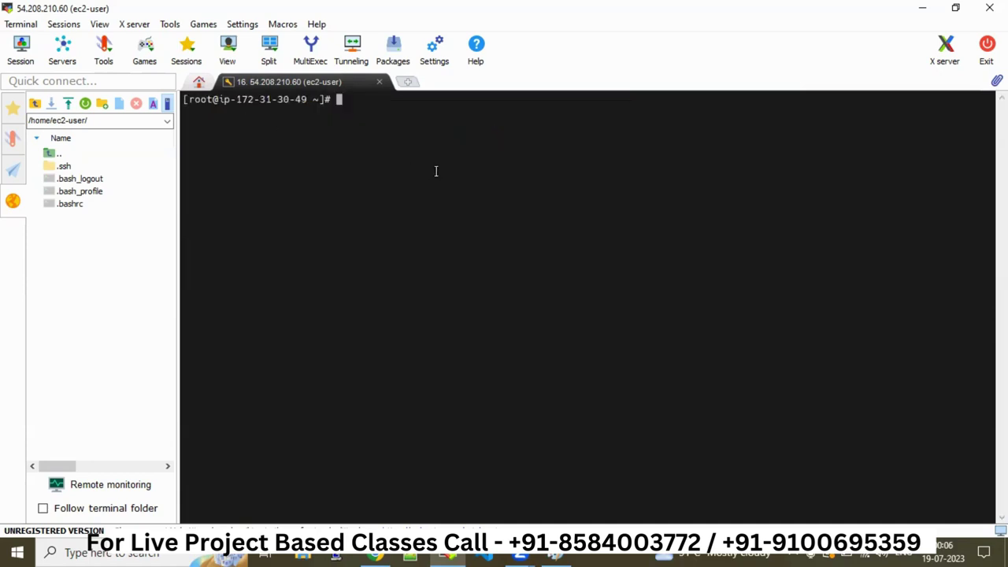
- Update all packages on the instance by running yum update -y
type("yum updt")
key("BackSpace")
type("ae")
key("BackSpace")
type("te -y")
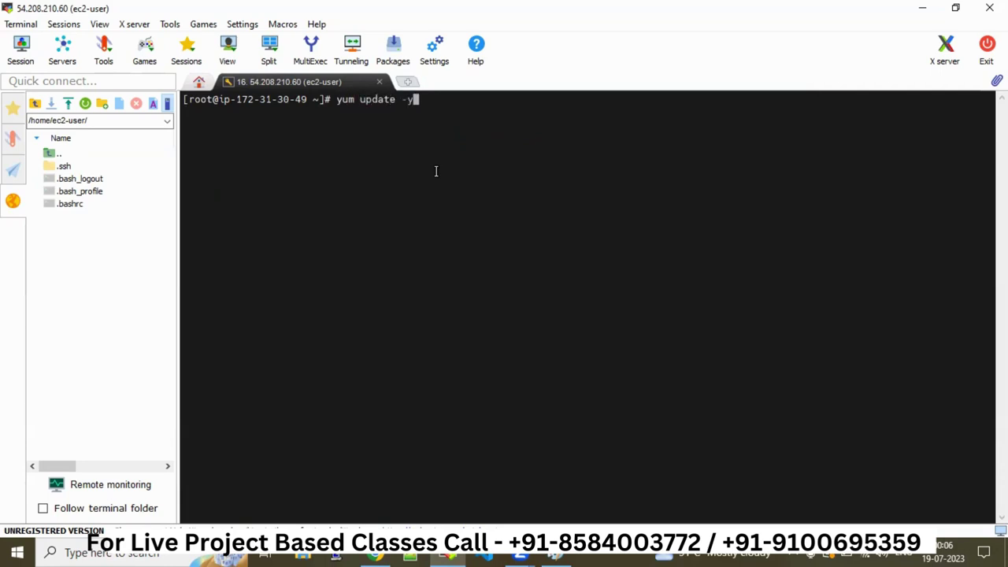
key("Return")
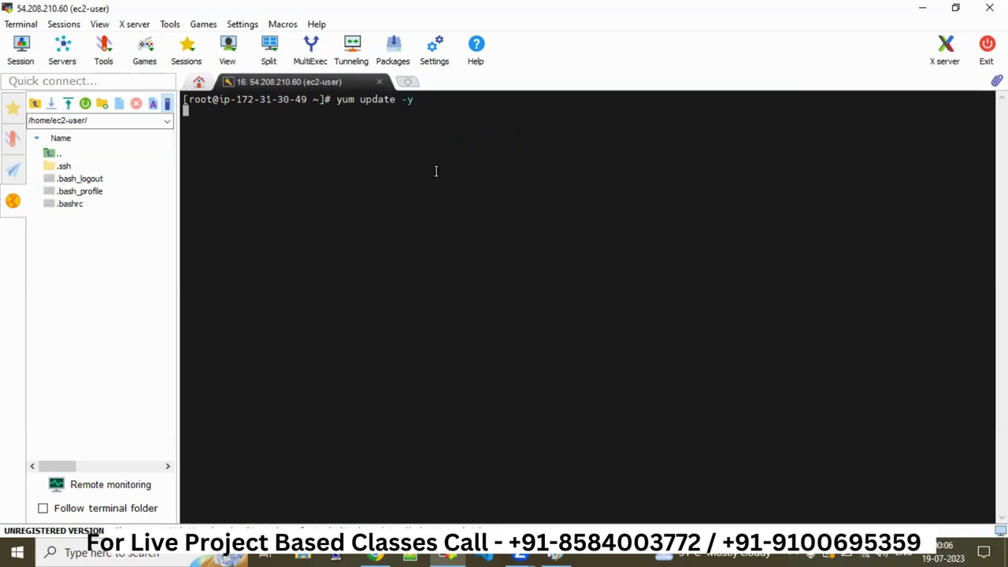